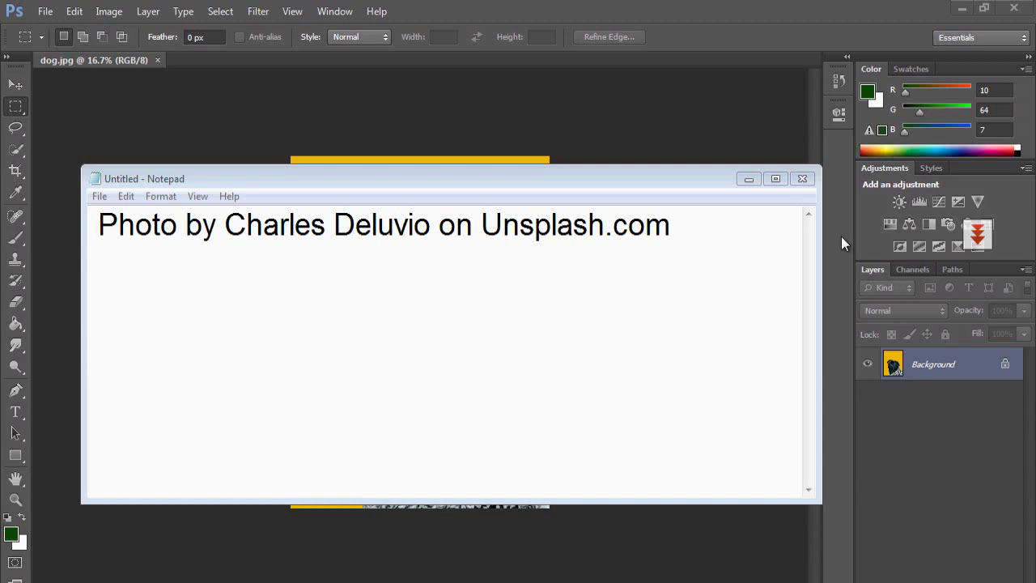
- Minimize the photo-credit note, bring it back to select 'Unsplash.com', then minimize it again
click(745, 180)
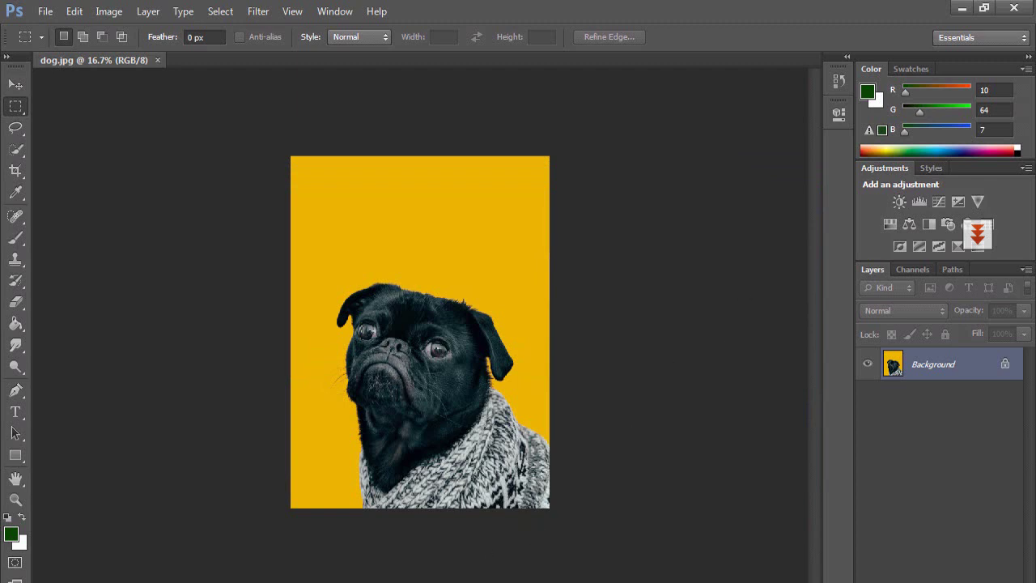
key(alt+Tab)
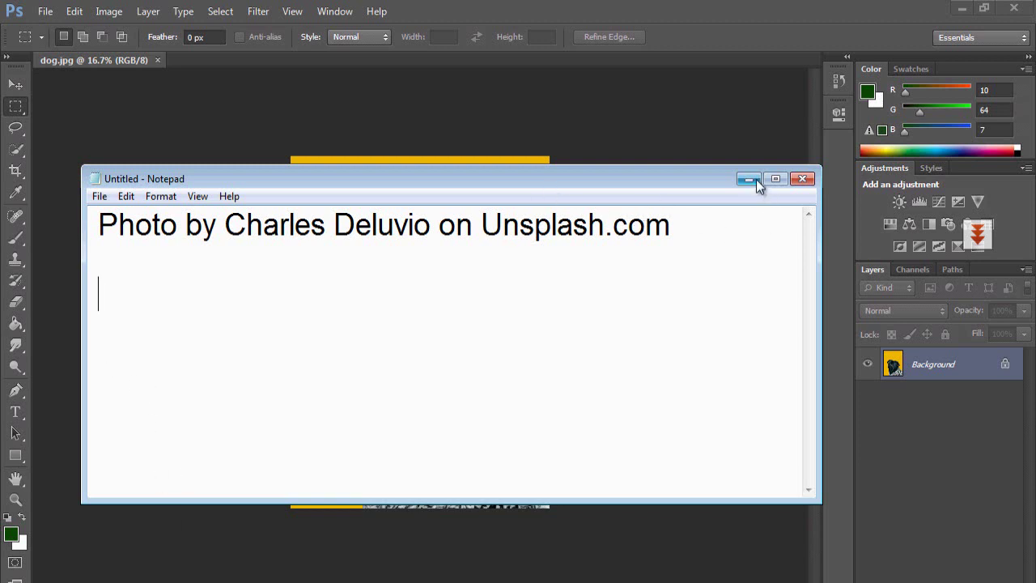
drag(483, 227, 744, 225)
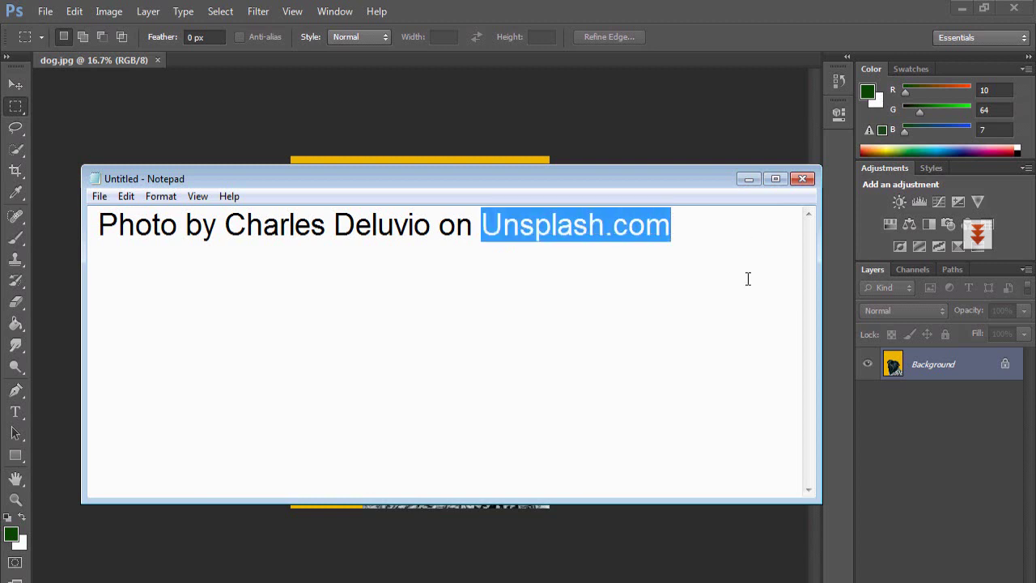
click(745, 183)
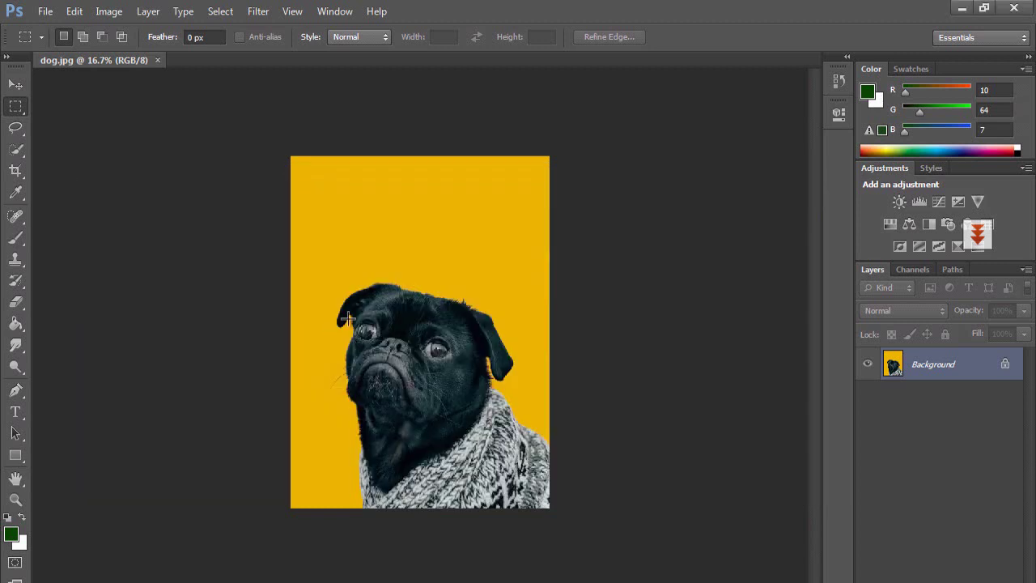
- Turn off resampling and resize the pug photo to 4.5 × 6 inches in Image Size
click(15, 500)
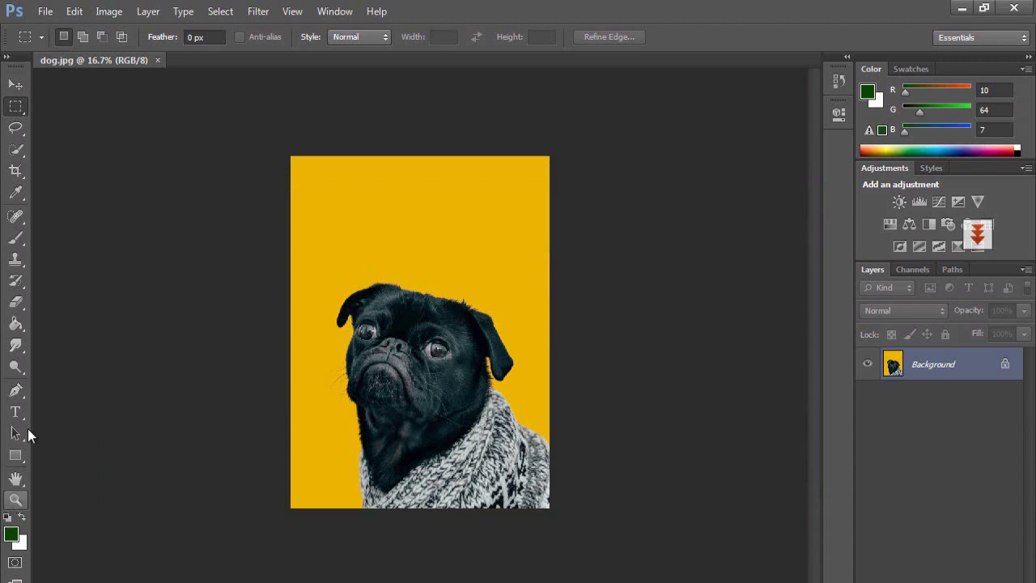
click(113, 13)
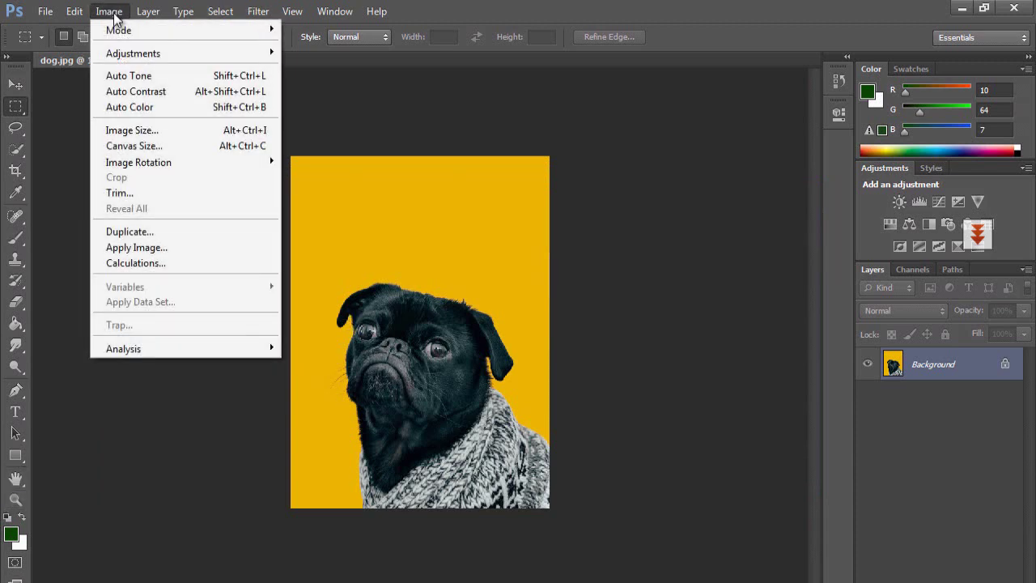
click(149, 132)
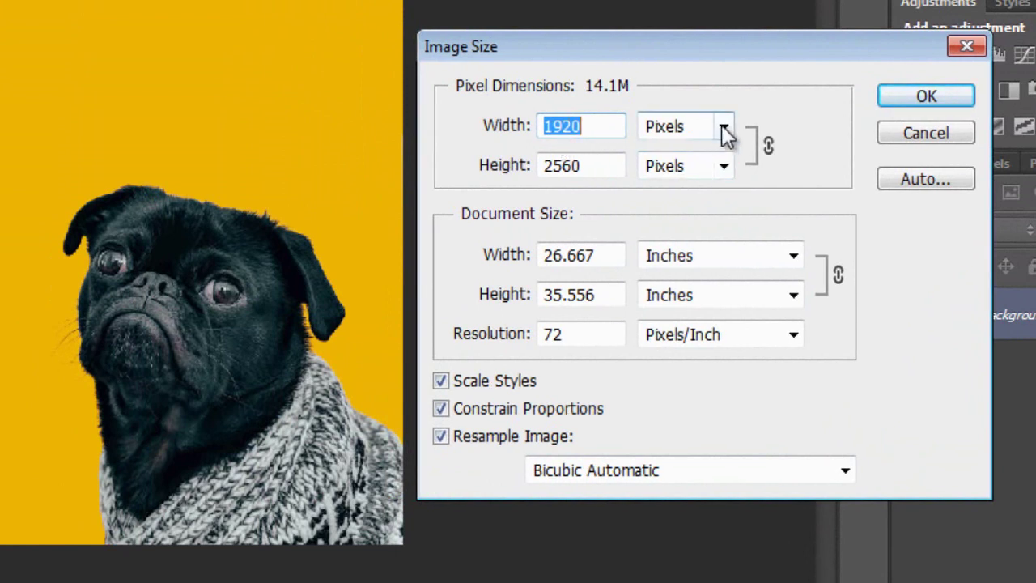
click(724, 126)
click(717, 117)
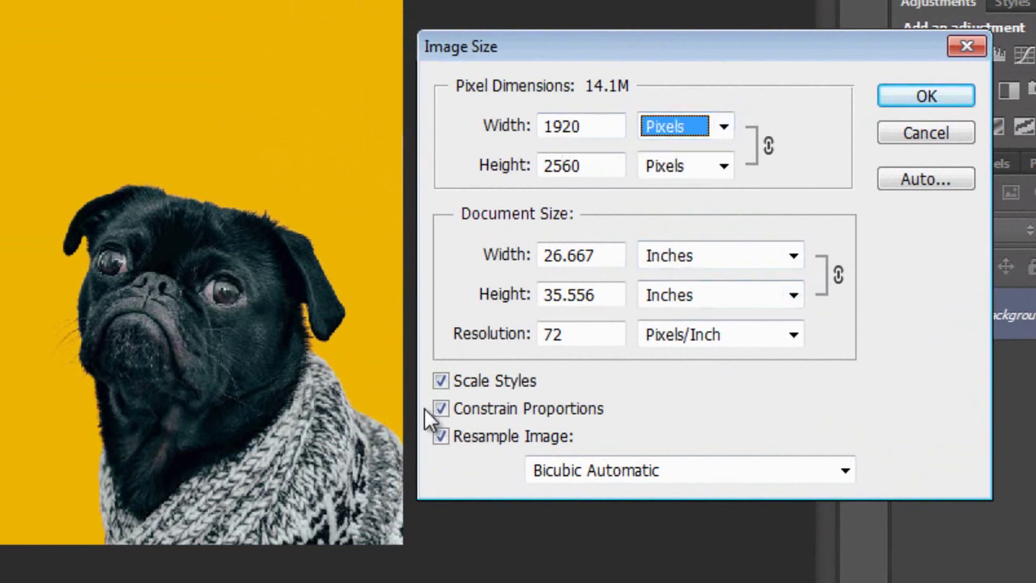
click(441, 436)
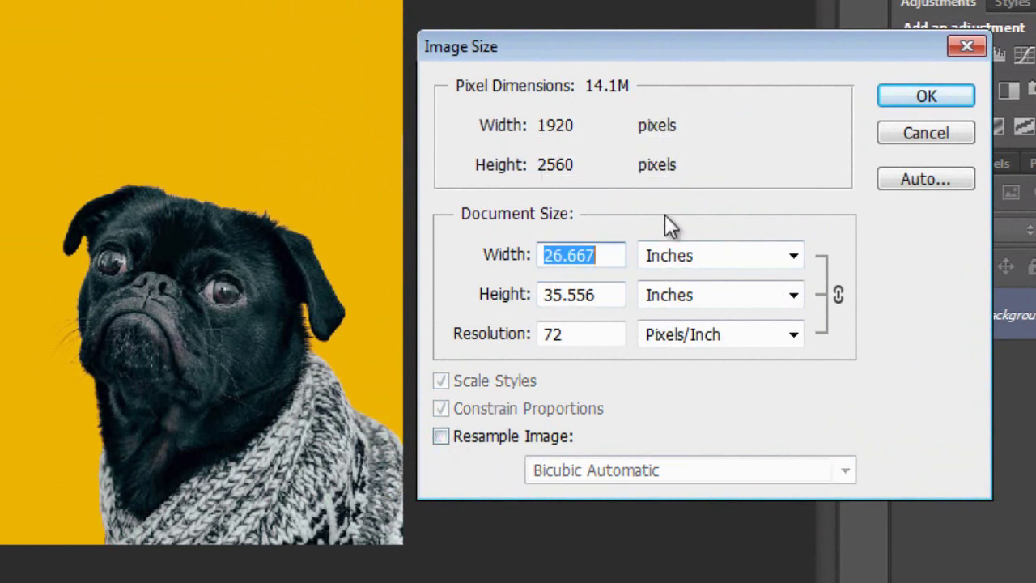
text(63)
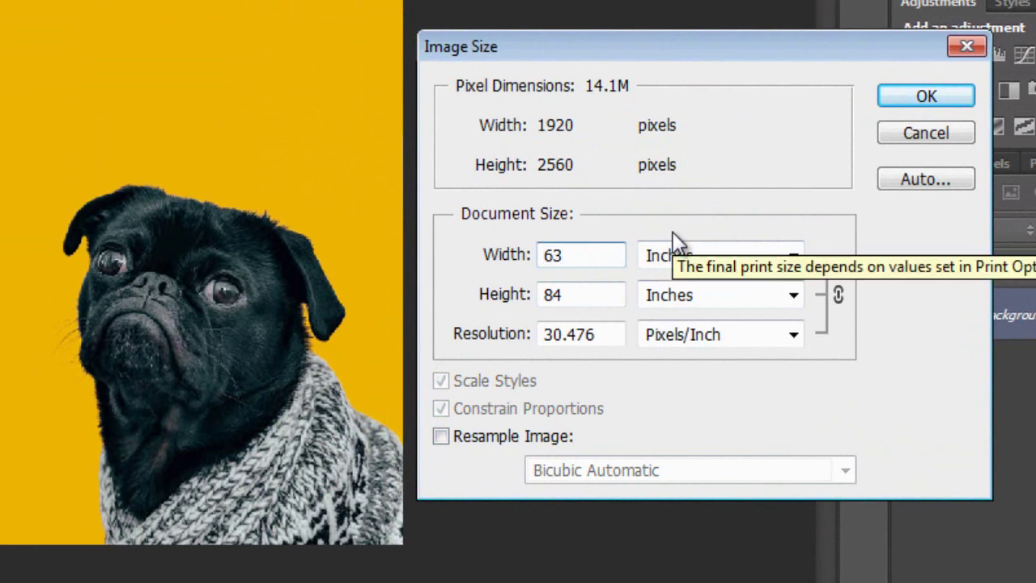
key(BackSpace)
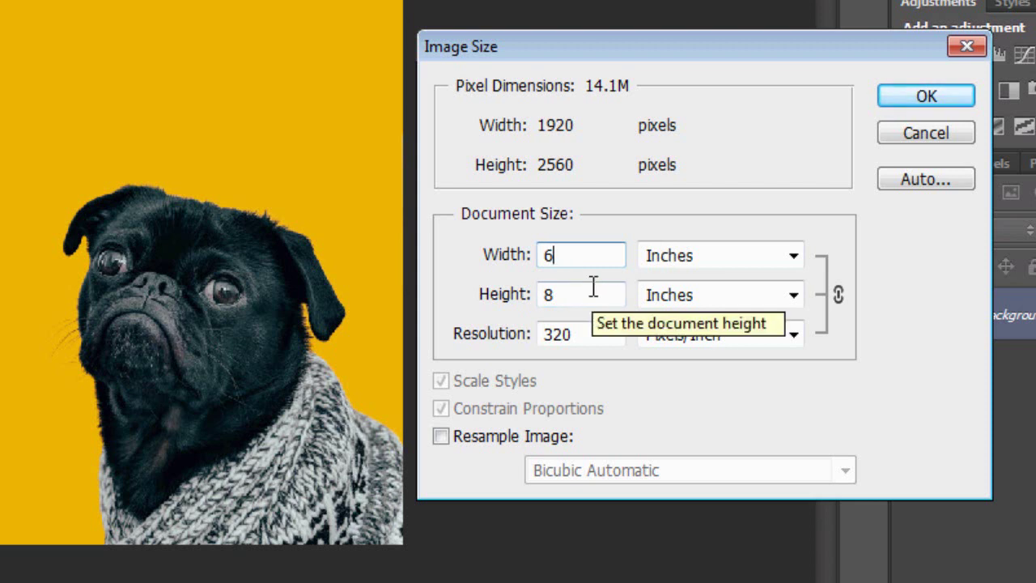
key(Tab)
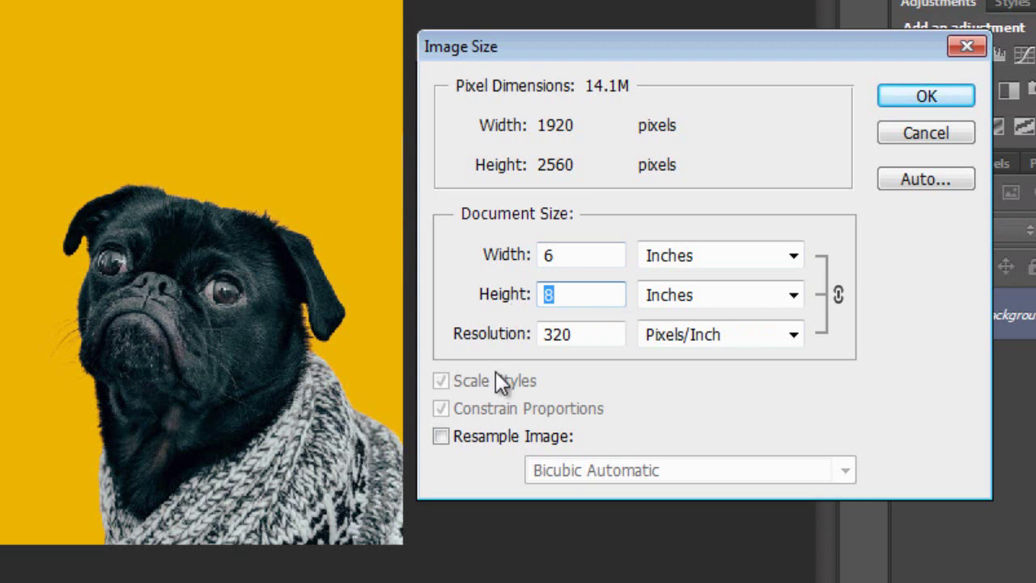
text(6)
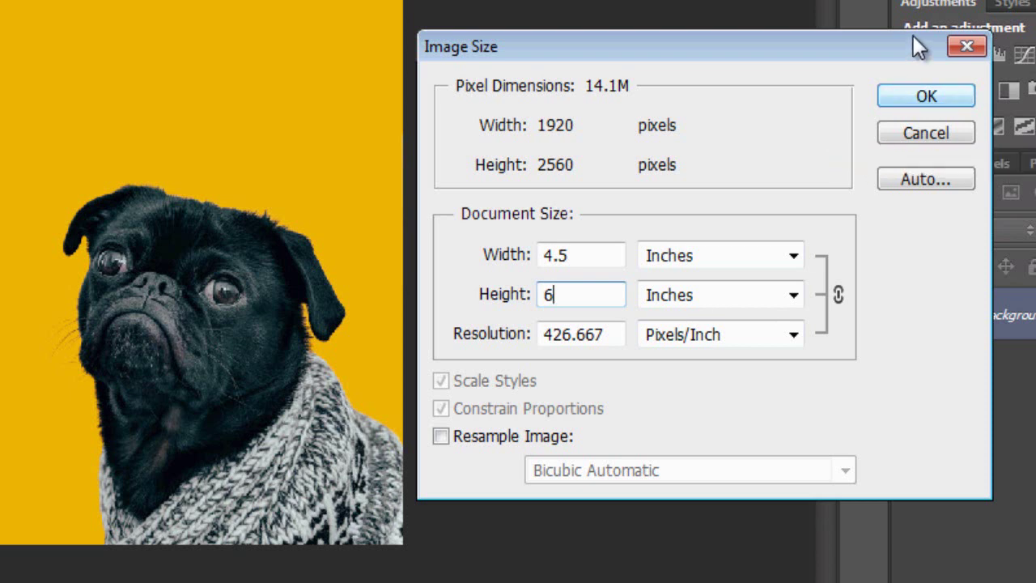
click(909, 109)
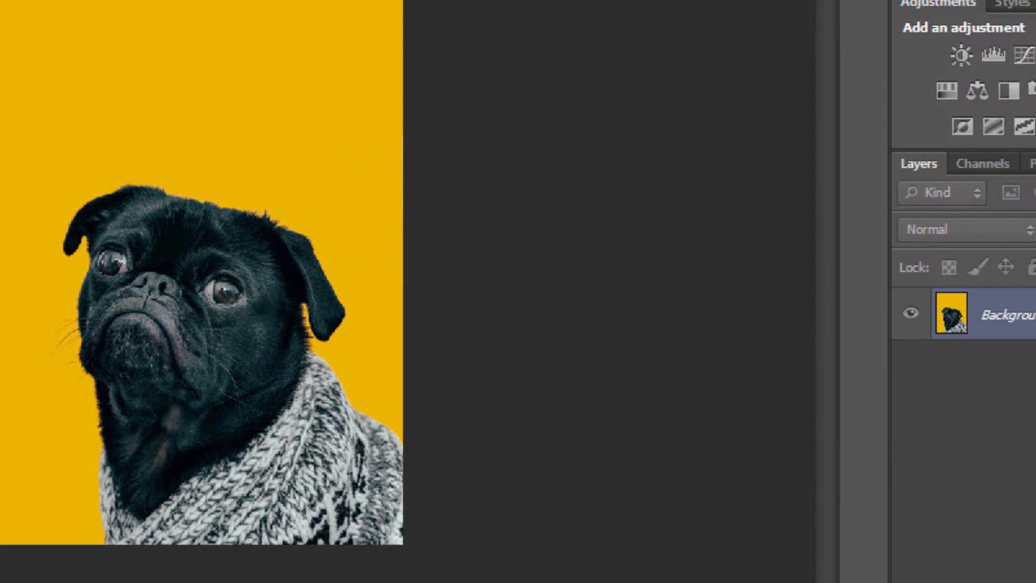
- Set the image resolution to 300 pixels per inch and zoom in on the pug's face
key(ctrl+alt+i)
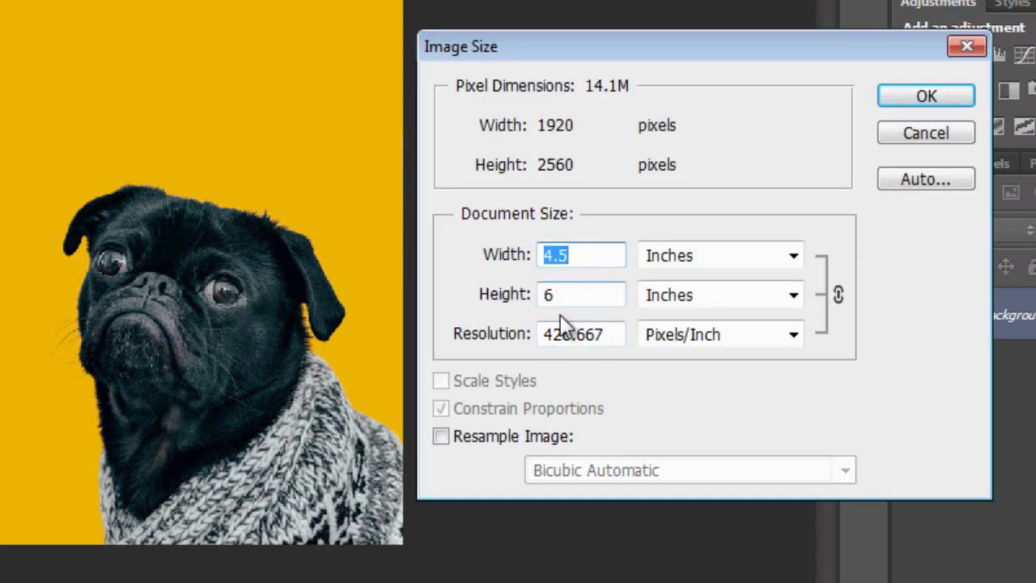
double_click(607, 334)
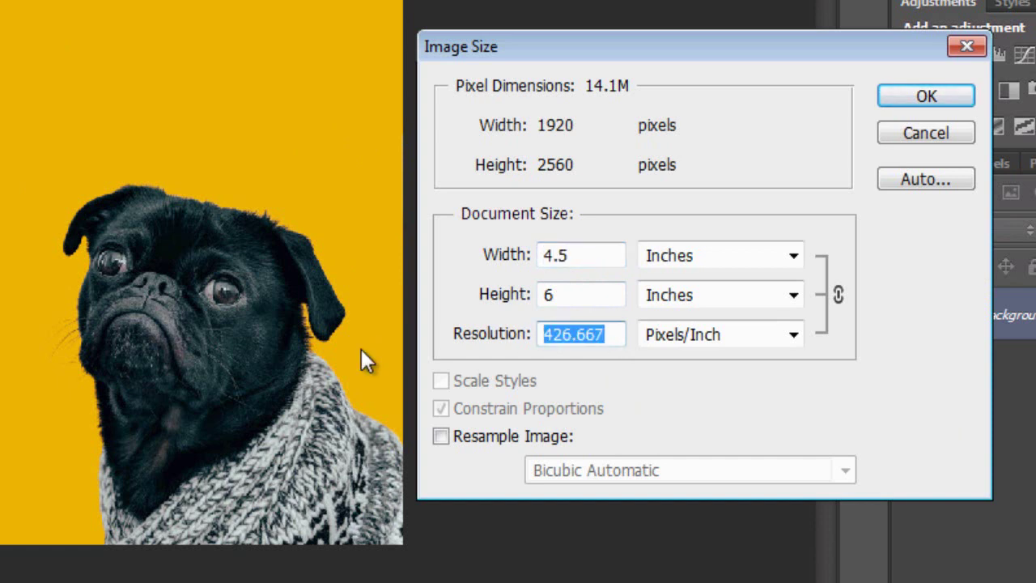
text(300)
key(Return)
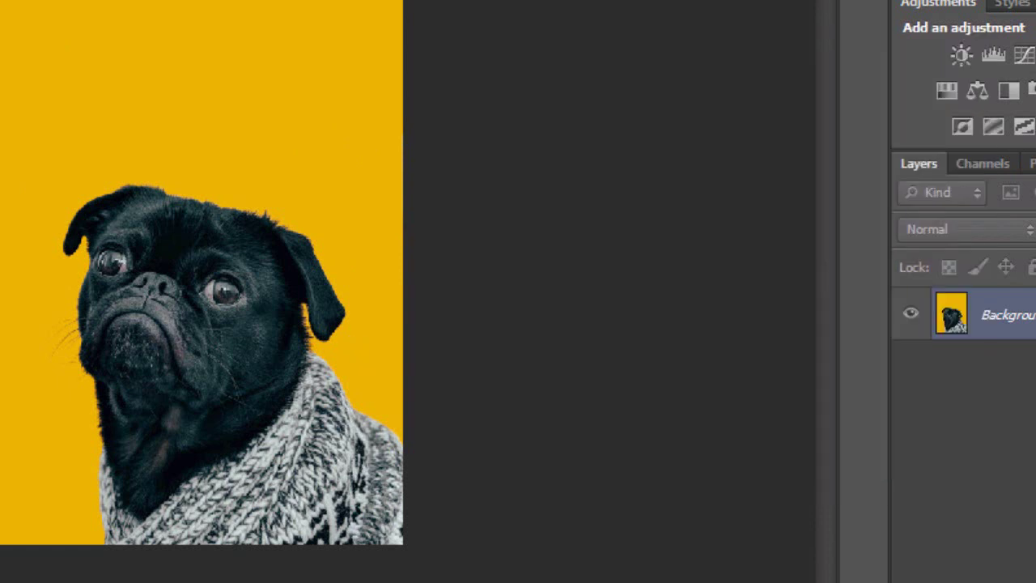
click(146, 255)
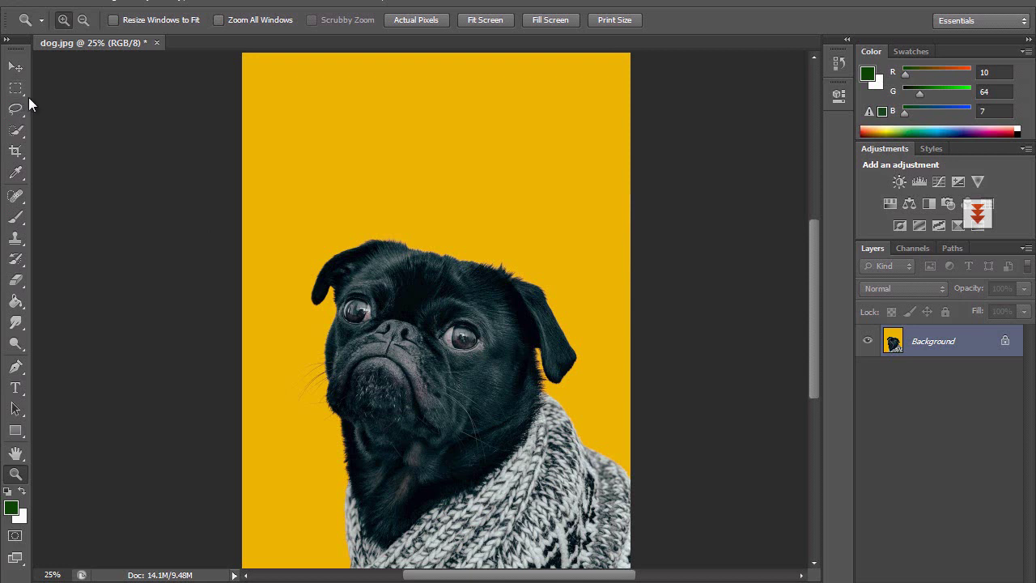
- Switch to the Magnetic Lasso, trace a trial outline around the pug's head, then cancel it
click(24, 93)
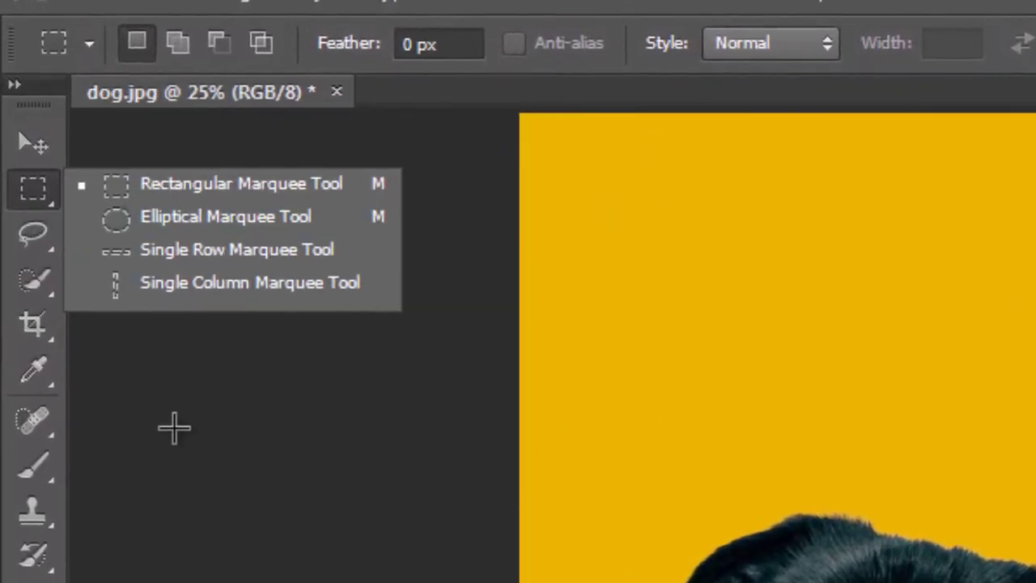
click(35, 243)
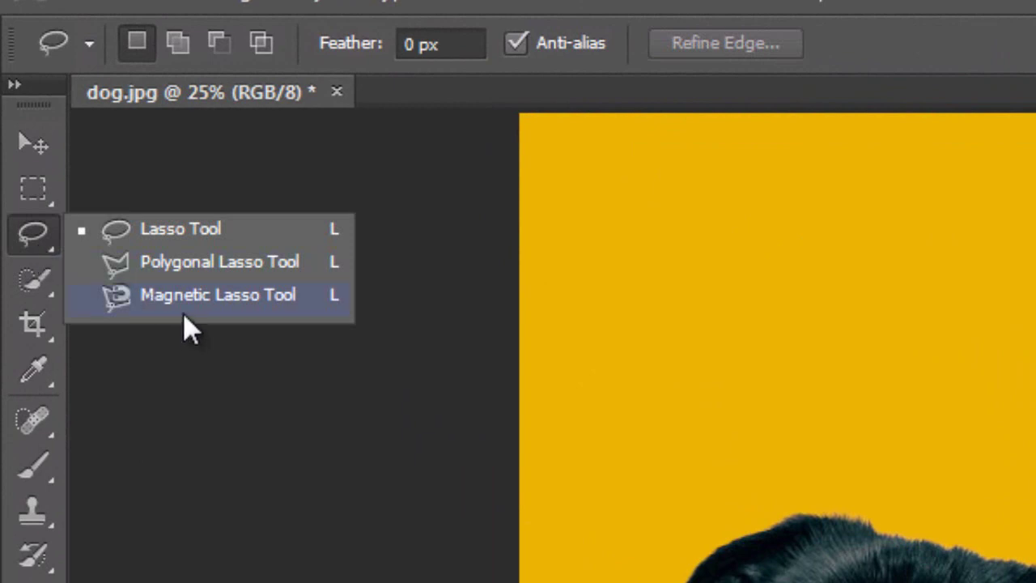
click(161, 297)
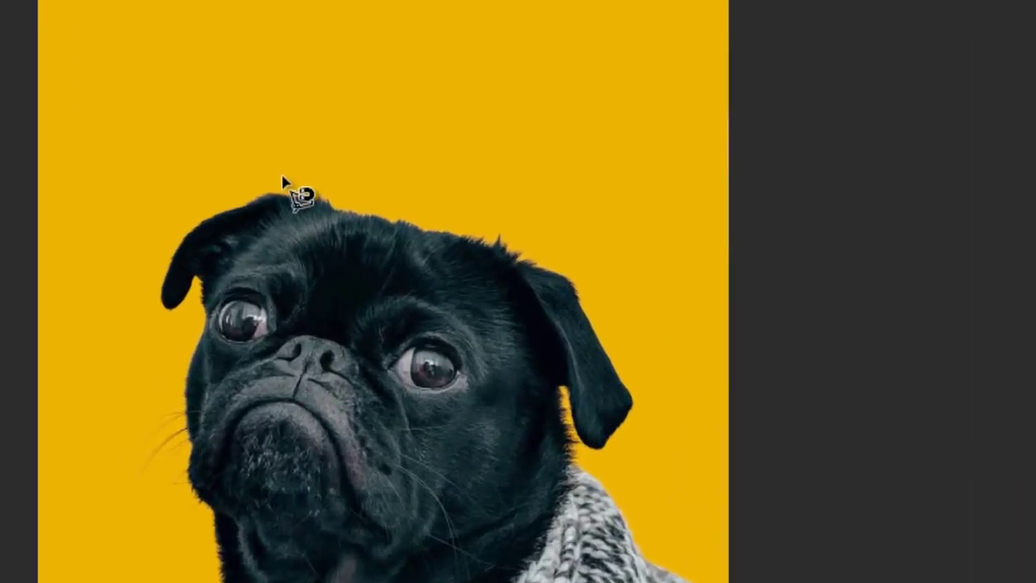
click(212, 127)
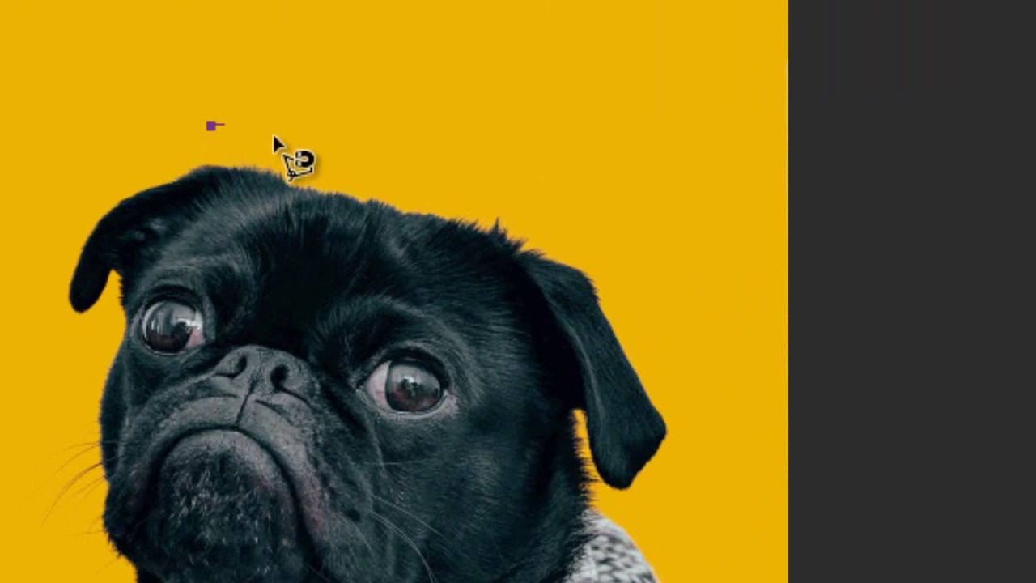
click(306, 167)
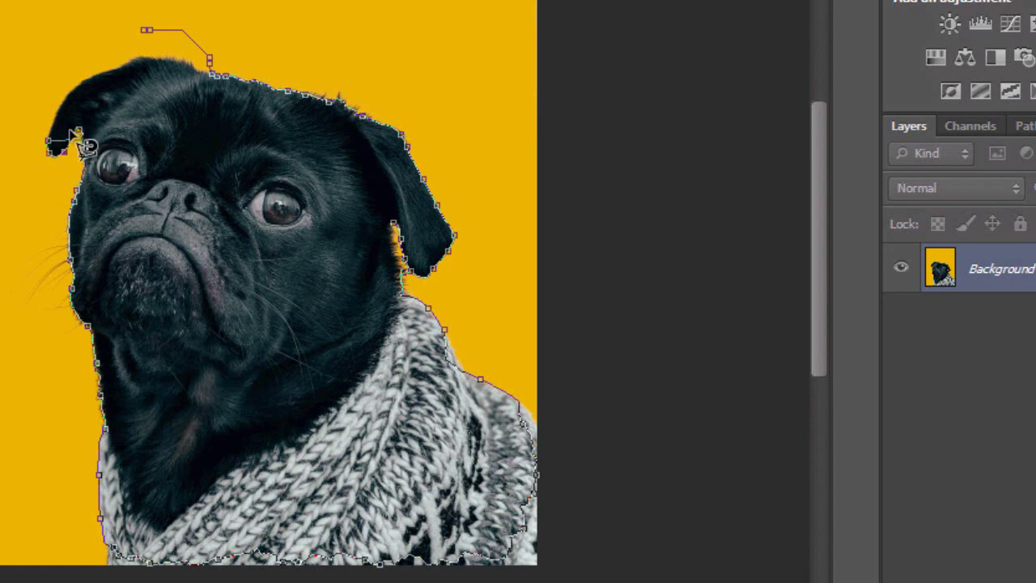
key(Escape)
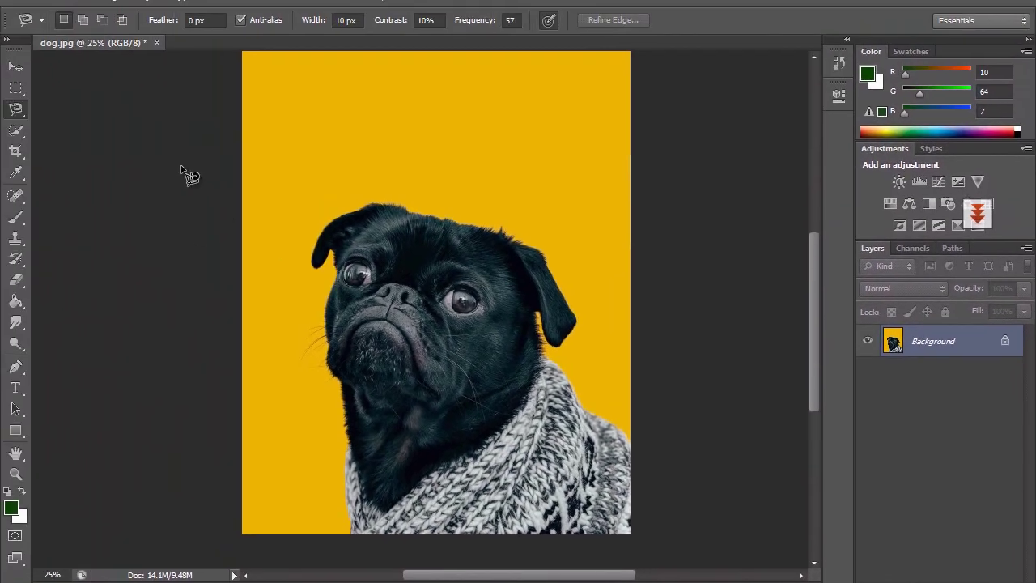
- Pick the freehand Lasso Tool, draw a rough trial selection around the pug, then deselect
right_click(16, 112)
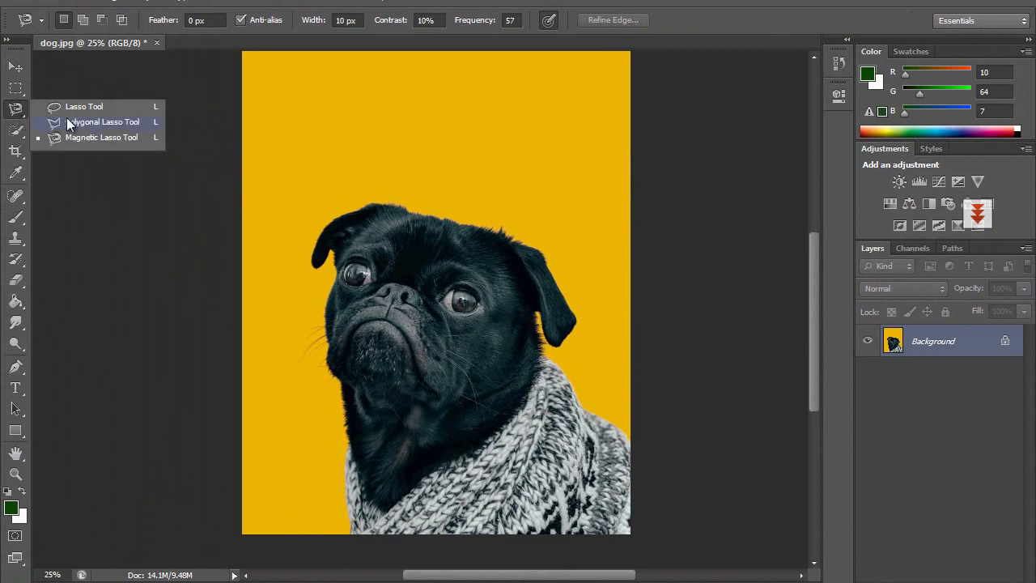
click(67, 112)
mouse_move(429, 203)
mouse_down()
mouse_move(493, 213)
mouse_move(587, 286)
mouse_move(617, 400)
mouse_move(508, 572)
mouse_move(292, 307)
mouse_move(606, 294)
mouse_move(564, 264)
mouse_up()
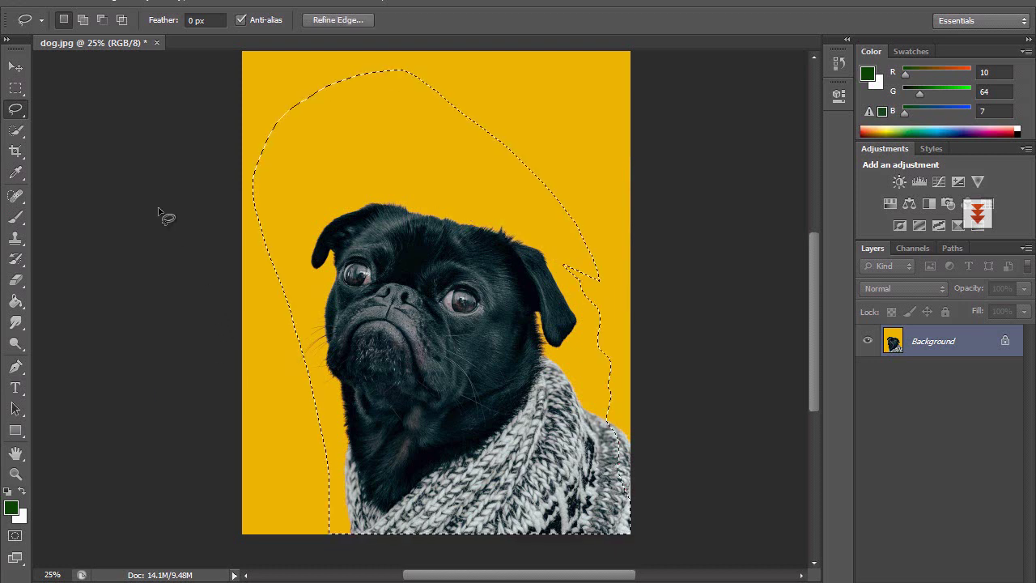
key(ctrl+d)
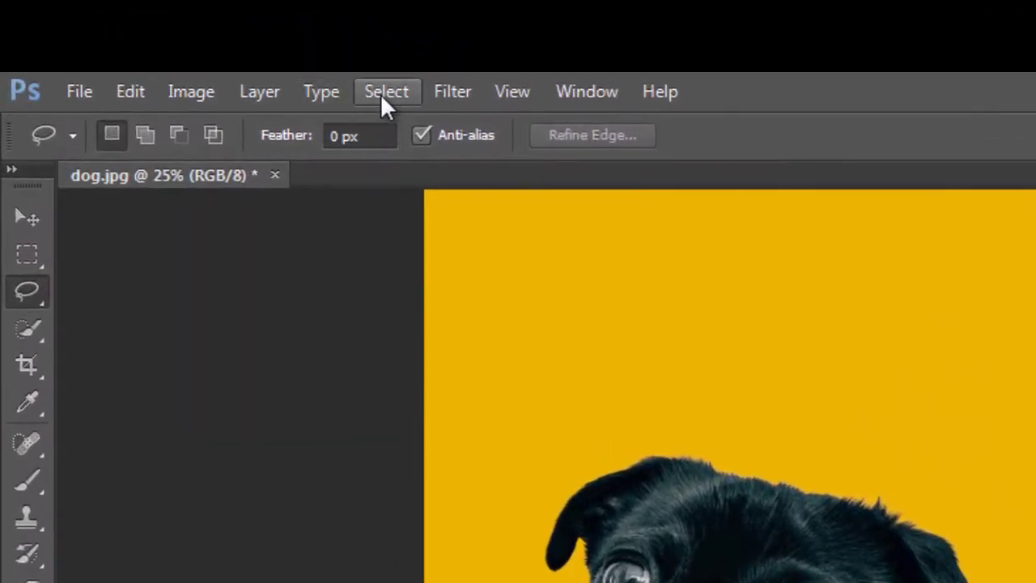
- Use Color Range to sample the yellow background with Fuzziness 200
click(218, 51)
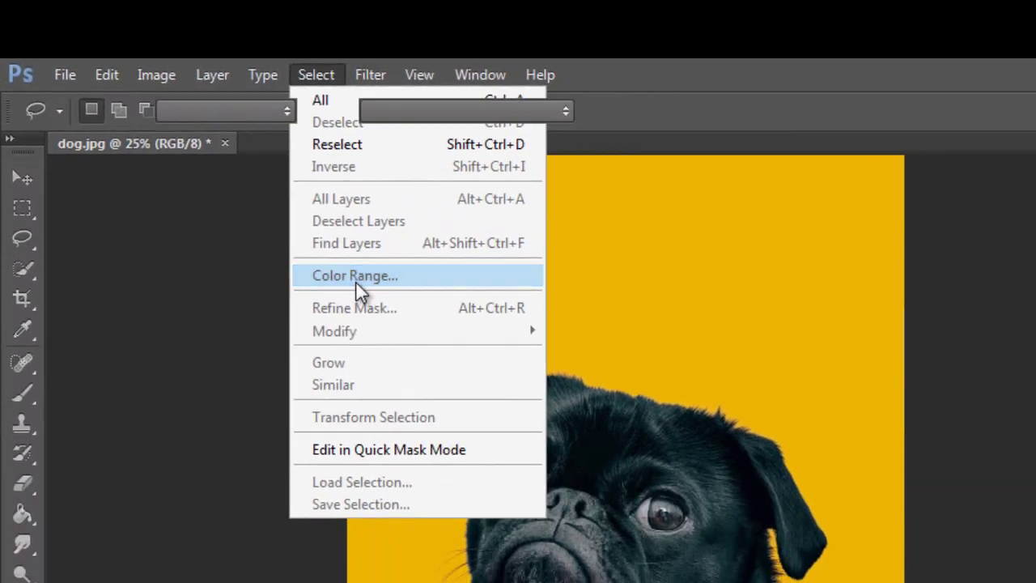
click(433, 343)
drag(637, 141, 837, 186)
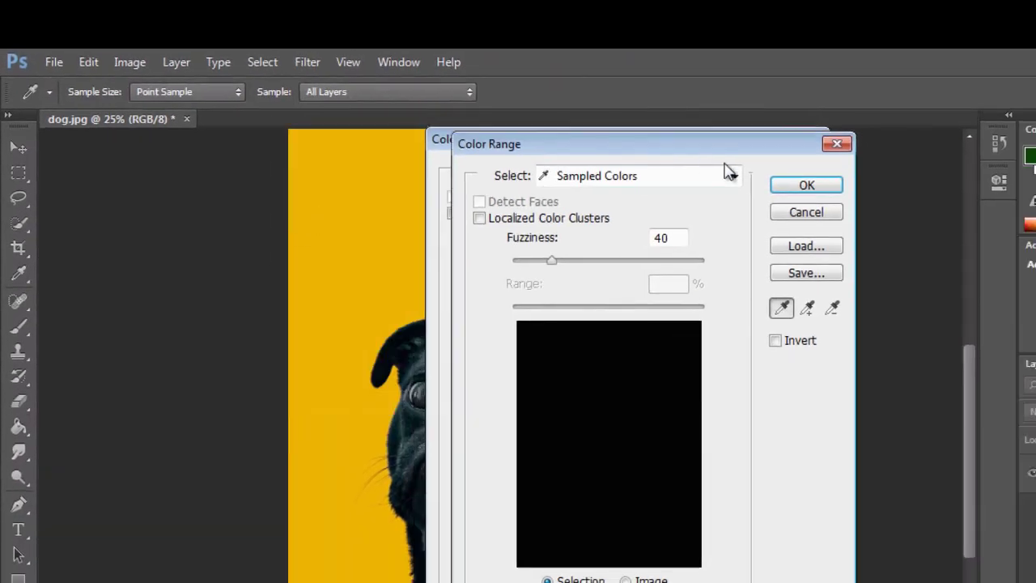
click(458, 241)
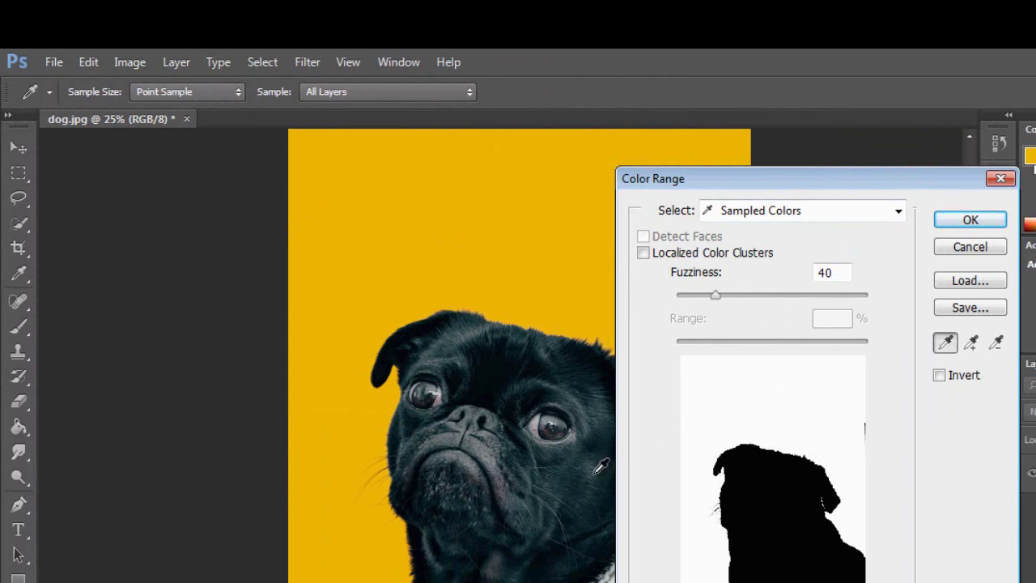
click(557, 540)
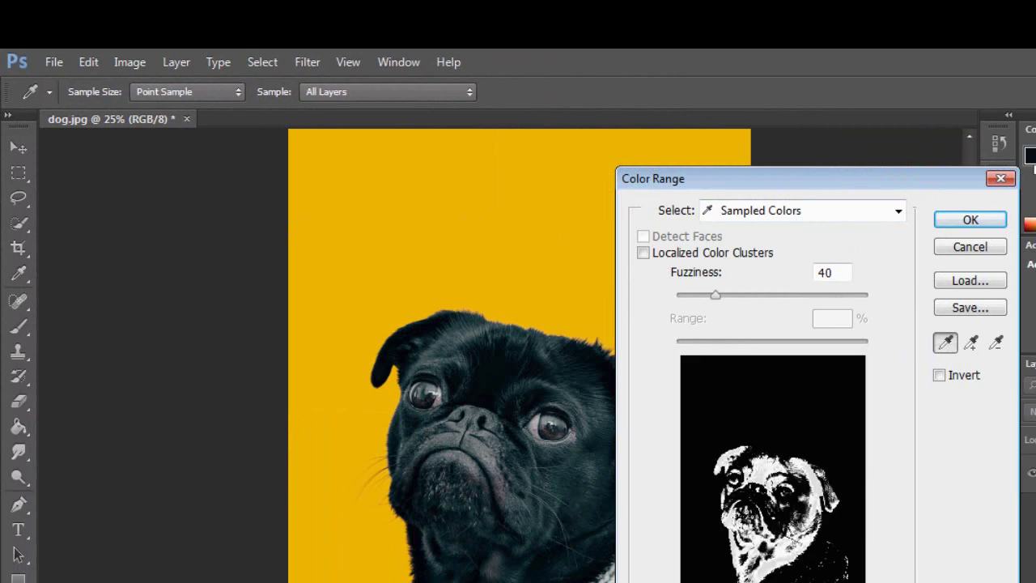
click(372, 224)
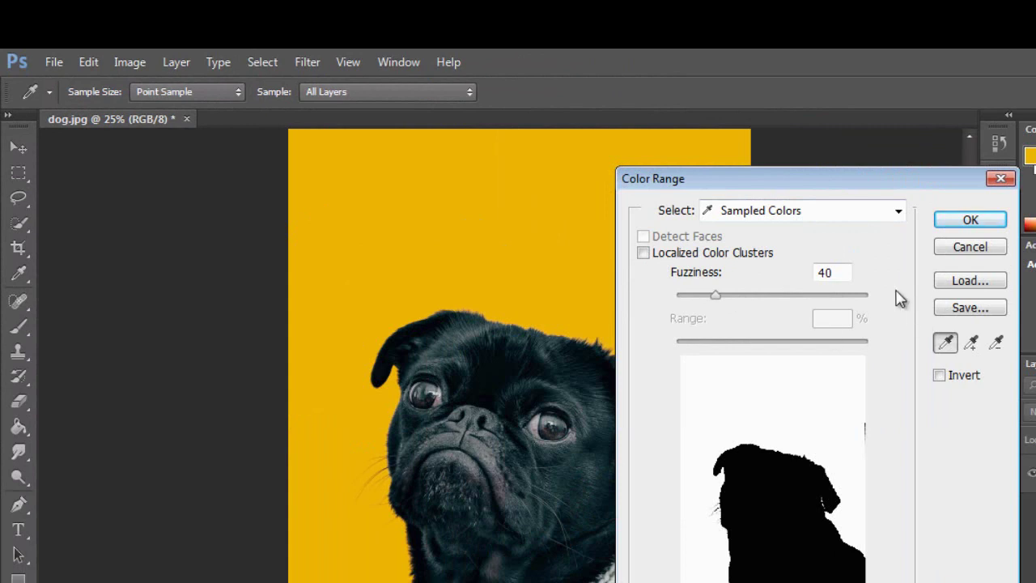
drag(716, 298, 890, 319)
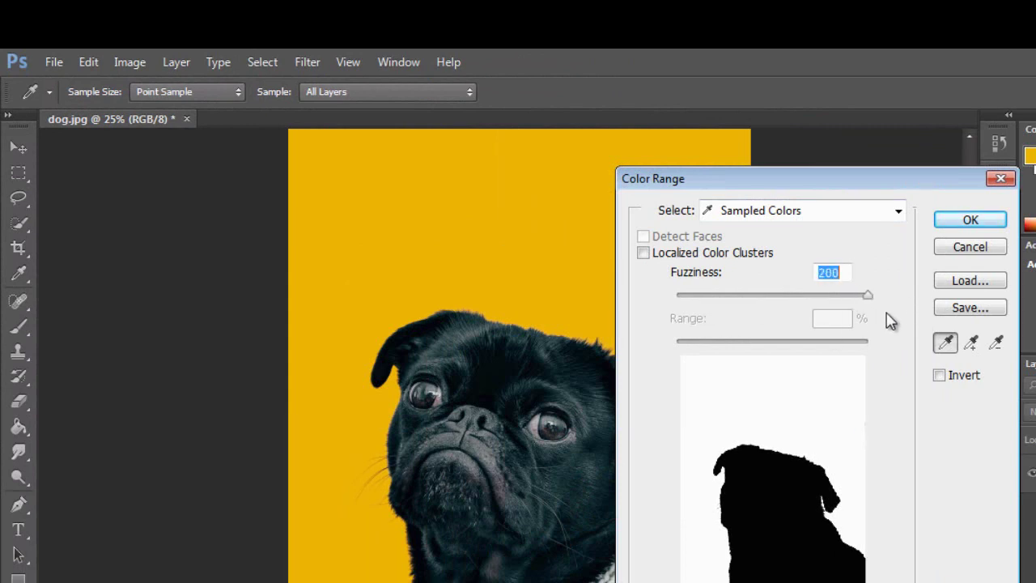
click(970, 220)
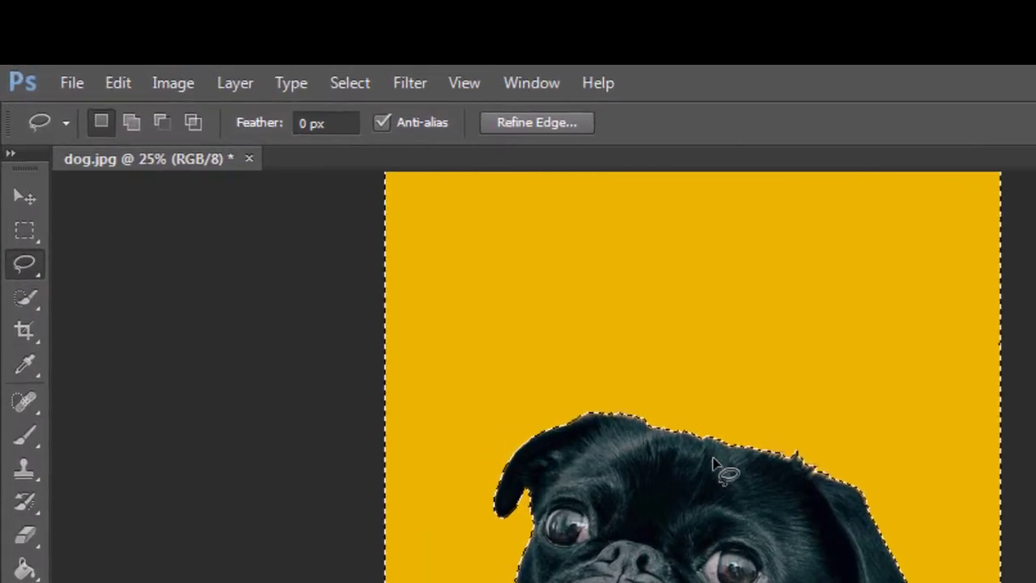
- Invert the selection onto the pug and cut it out of the photo
click(441, 109)
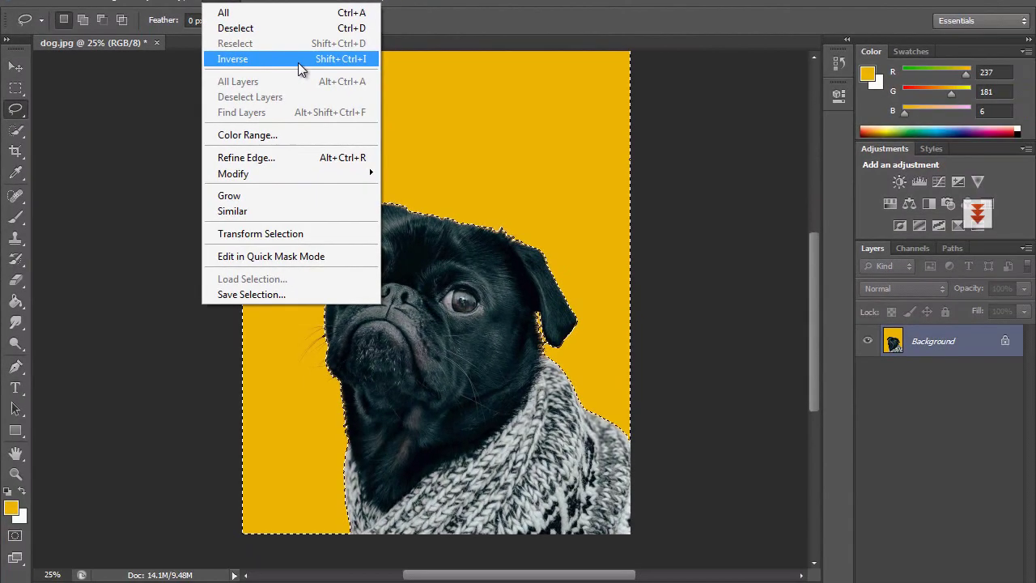
click(298, 63)
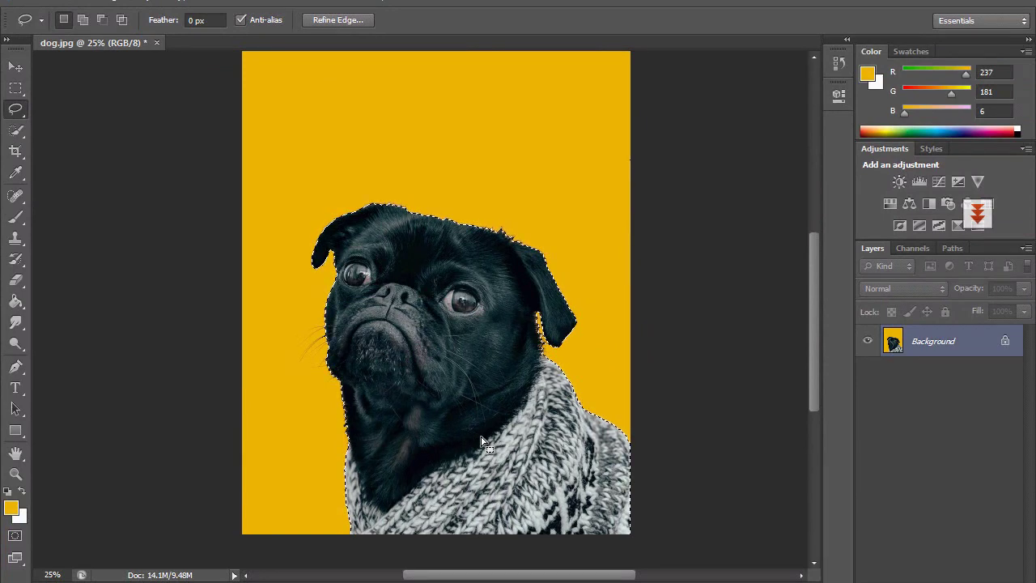
click(79, 2)
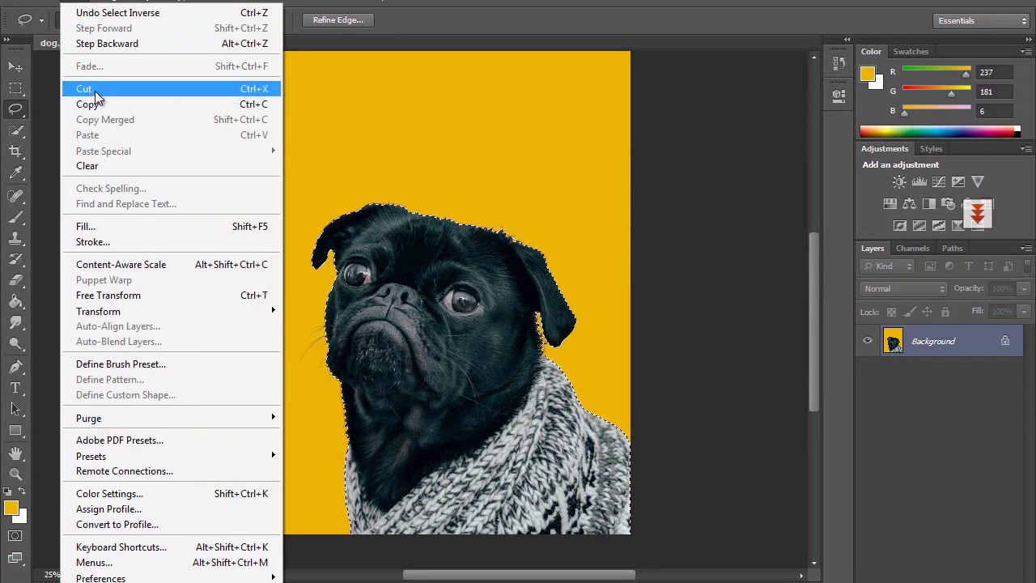
click(153, 89)
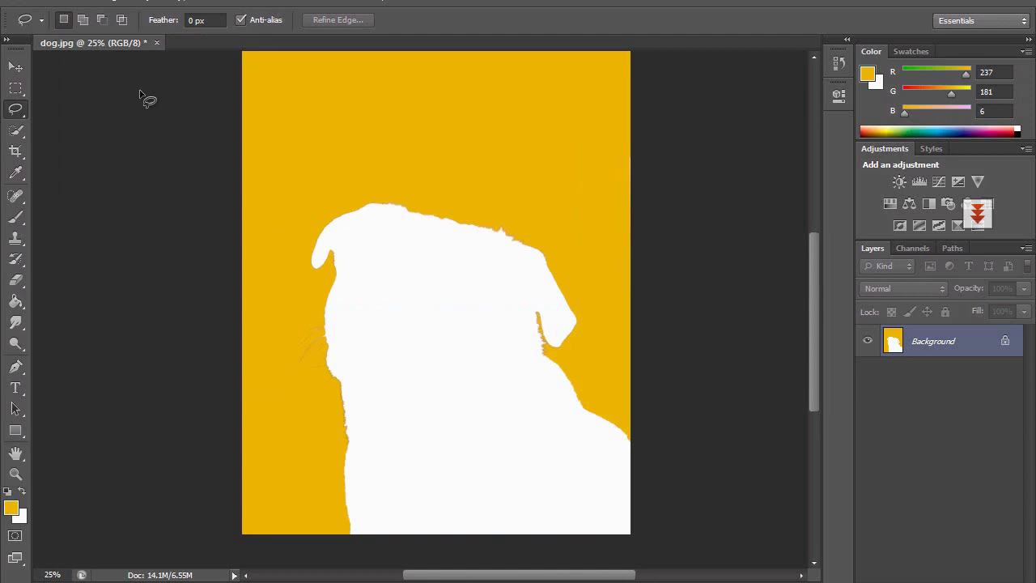
- Create a new document sized to the cut-out and paste the pug into it
key(ctrl+n)
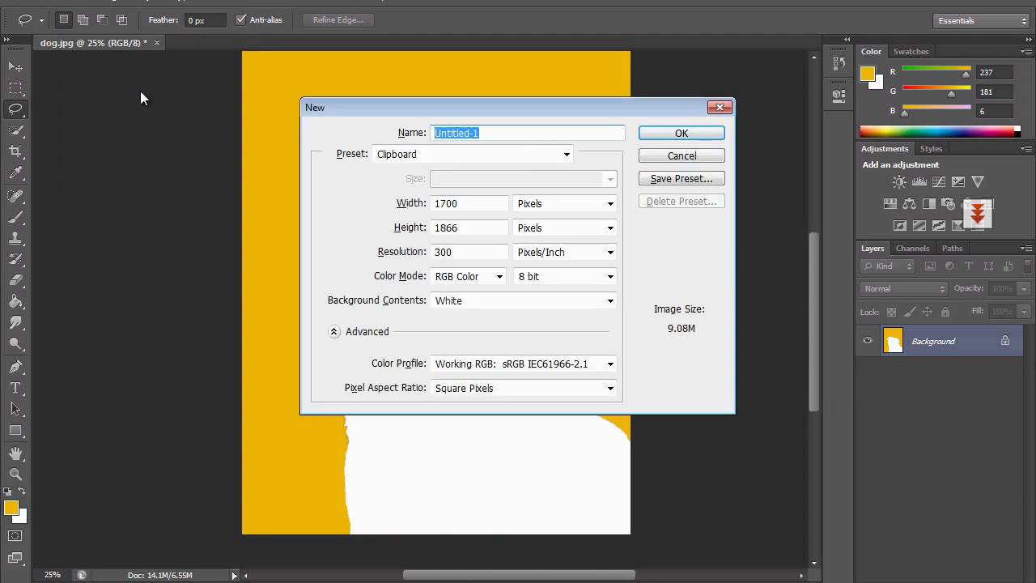
key(Return)
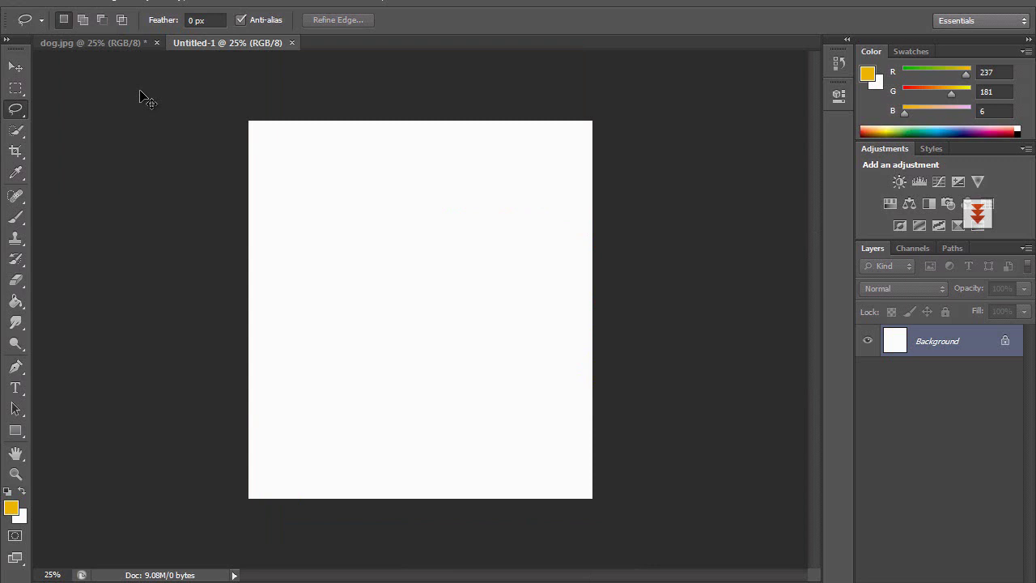
key(ctrl+v)
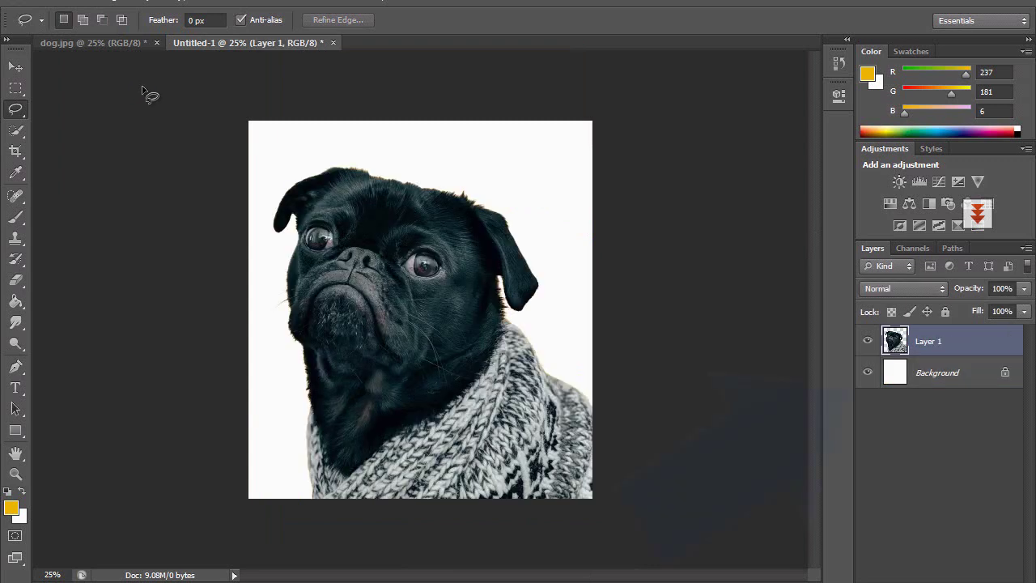
- Fill the Background layer behind the pug with a soft blue using the Paint Bucket
click(943, 378)
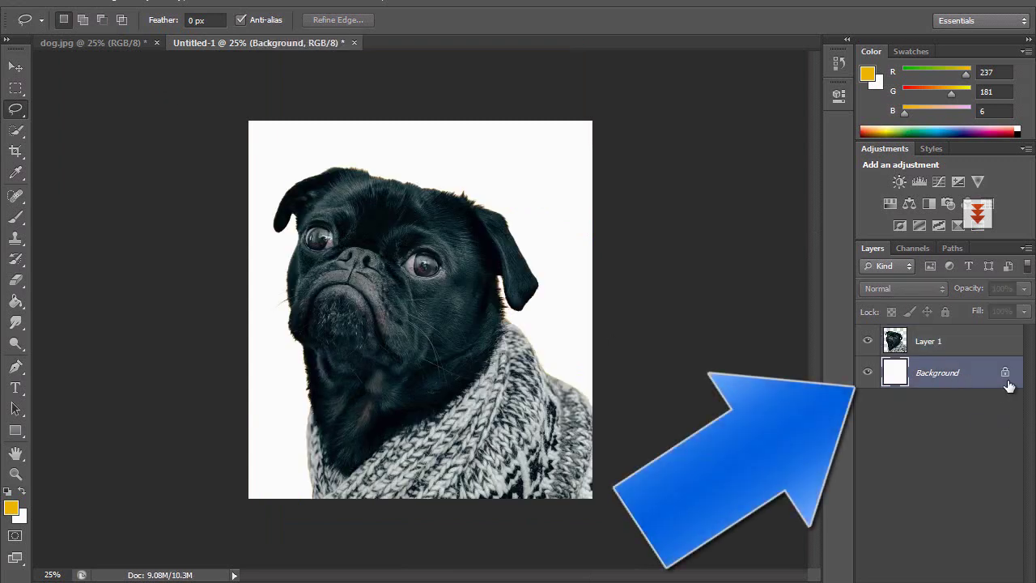
click(11, 512)
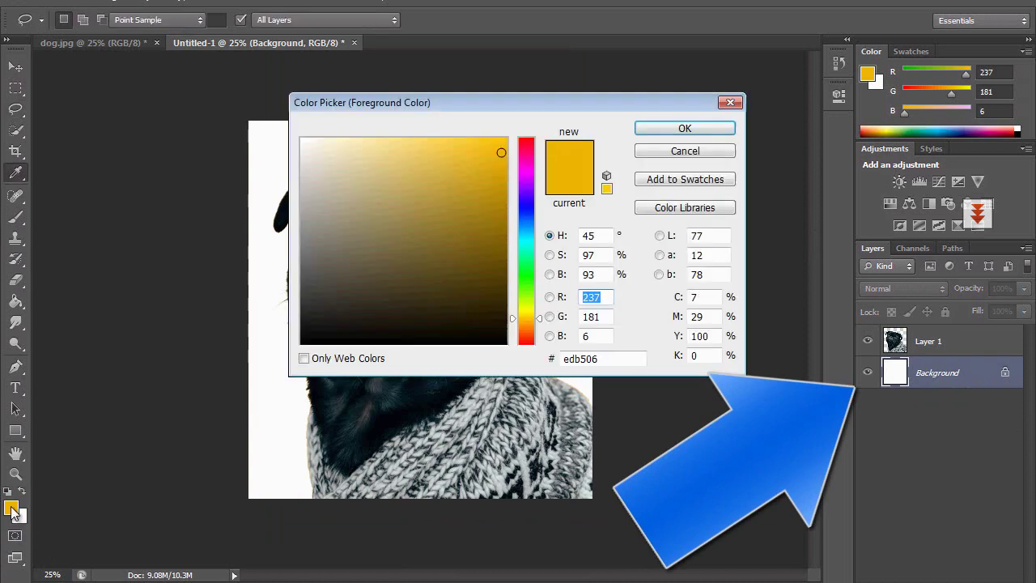
drag(534, 296, 522, 247)
click(465, 157)
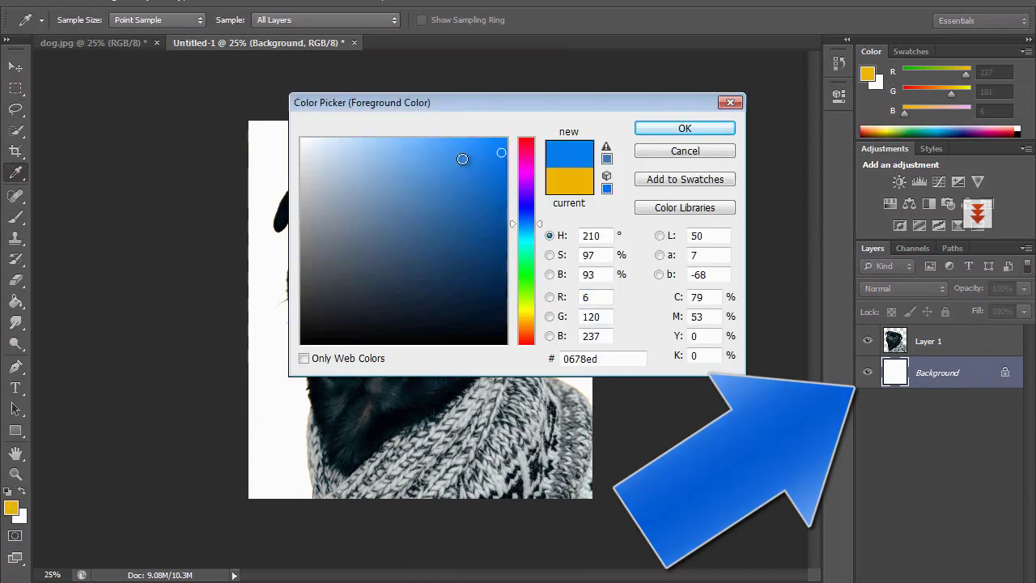
click(684, 128)
key(l)
click(15, 300)
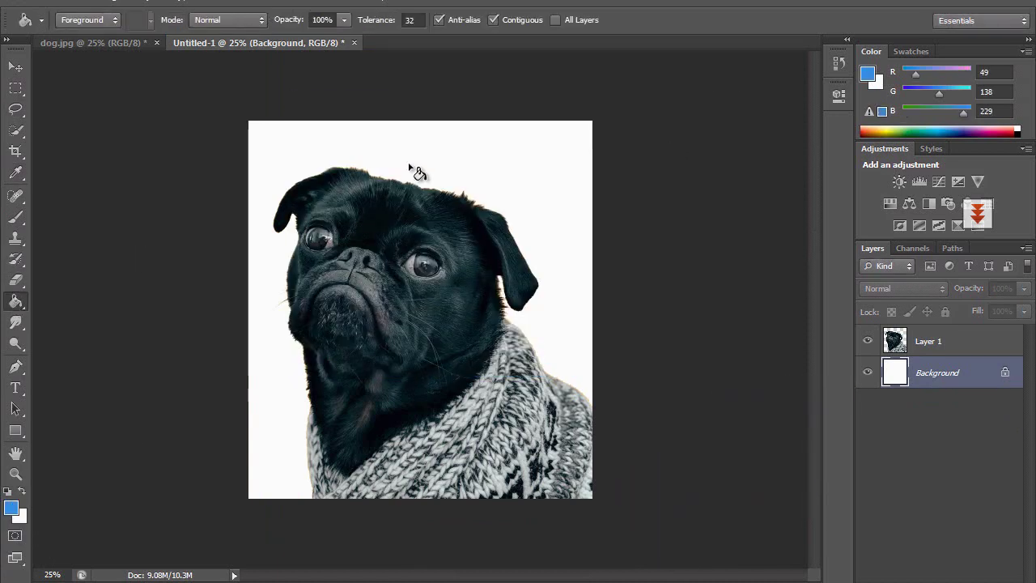
click(428, 150)
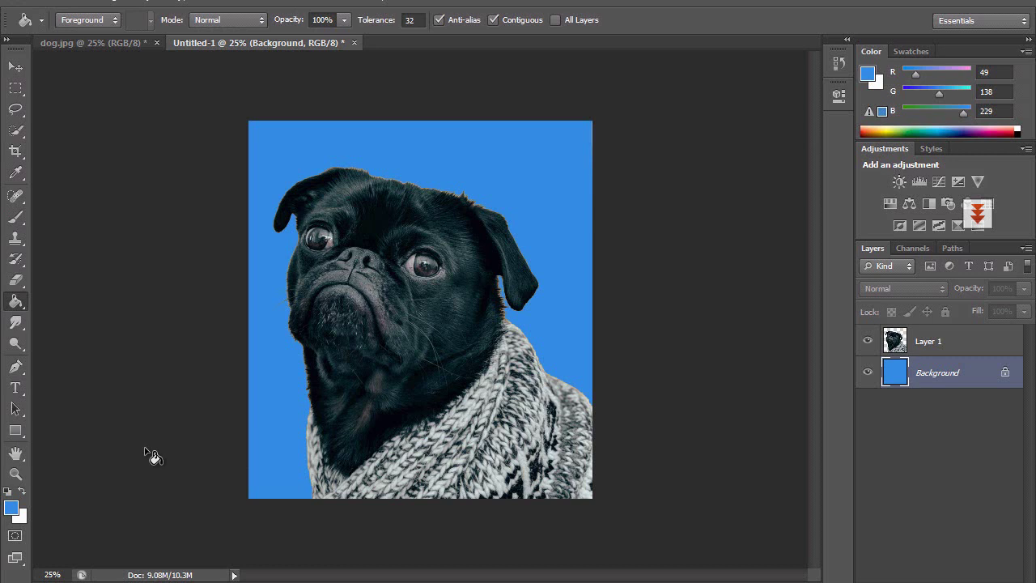
- Close Untitled-1 without saving and undo the cut in dog.jpg
click(354, 43)
click(492, 221)
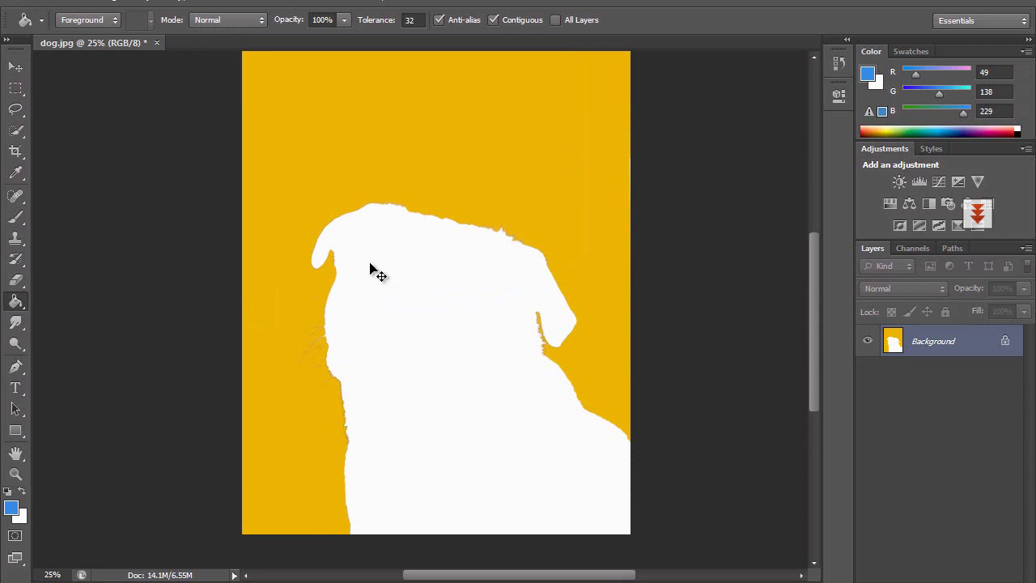
key(ctrl+z)
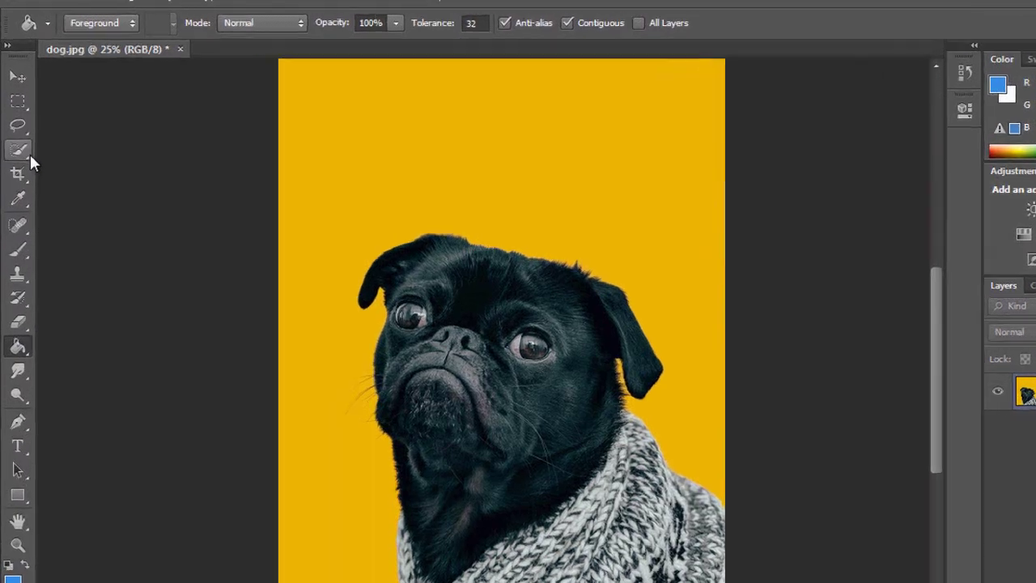
- Switch to the Magic Wand and select the yellow background around the pug
click(18, 131)
right_click(57, 294)
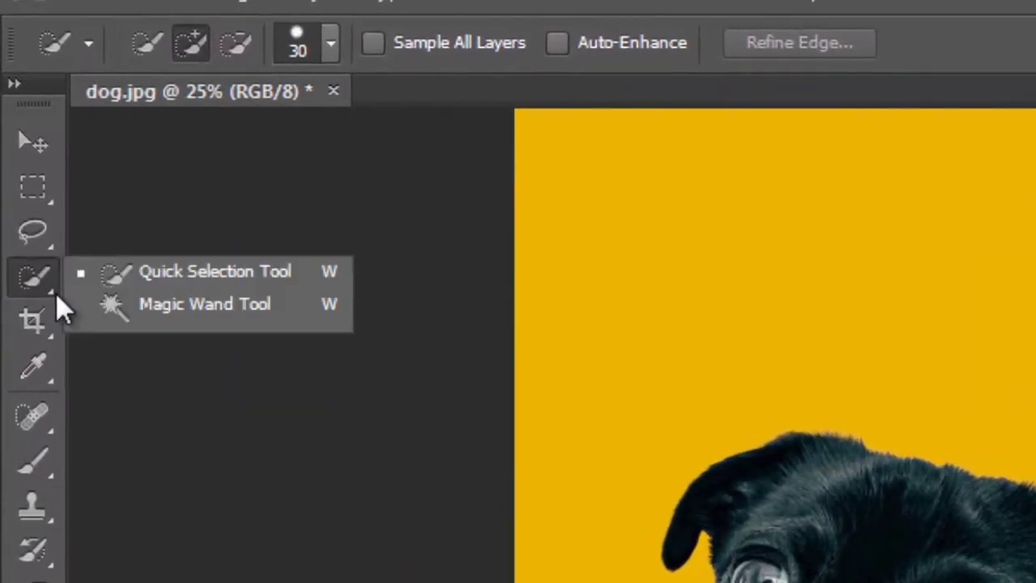
click(167, 318)
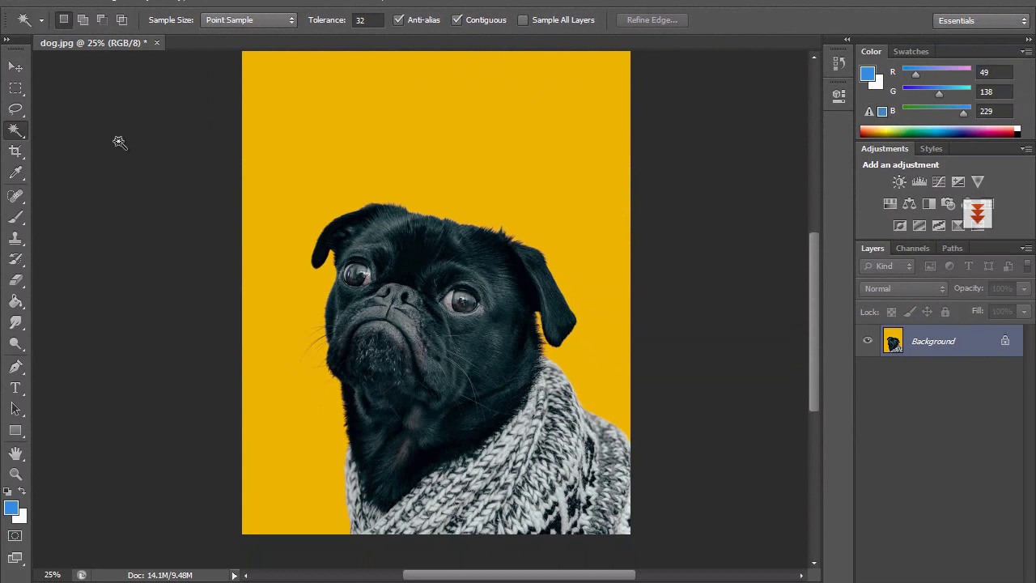
click(440, 143)
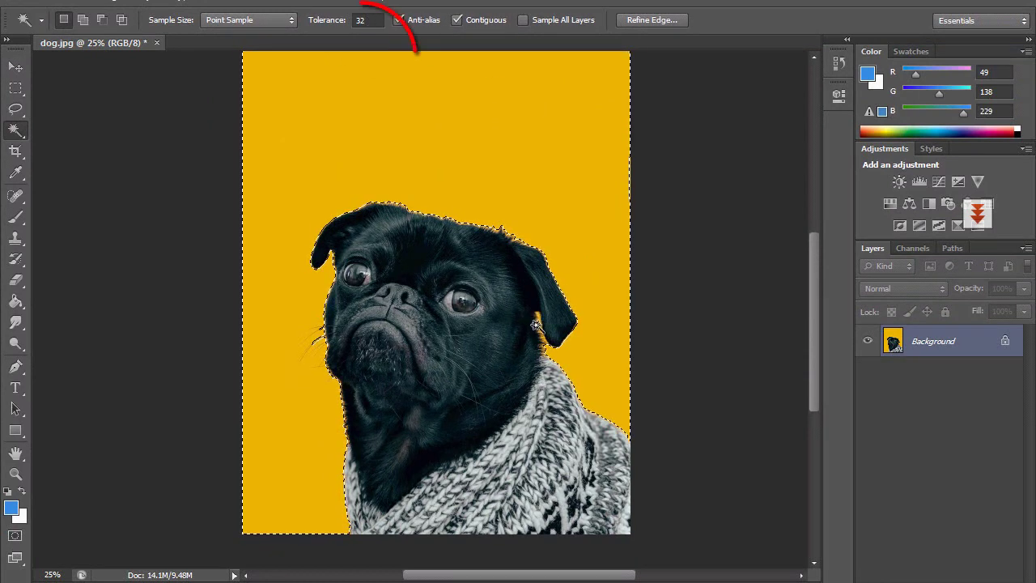
click(16, 473)
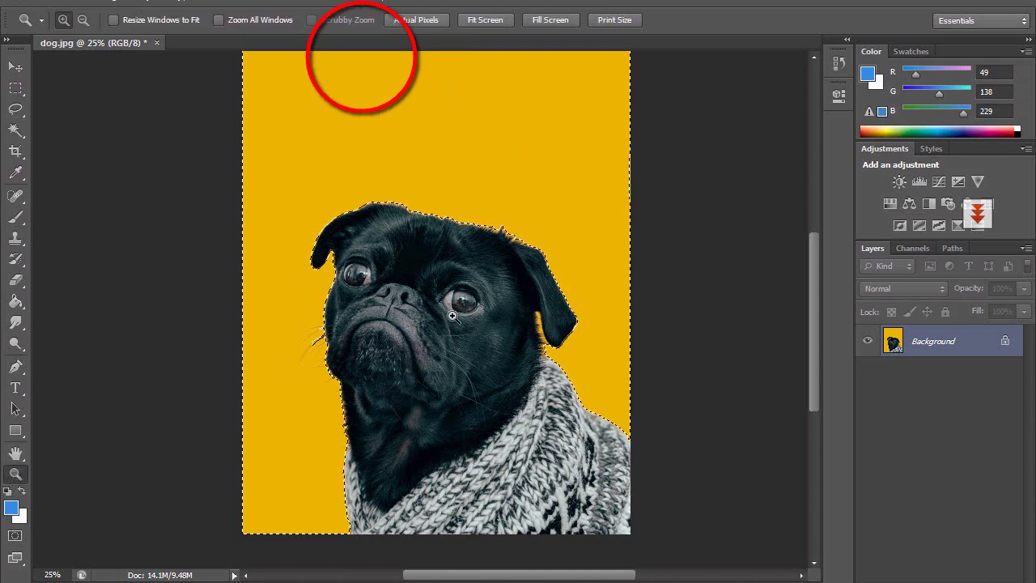
drag(539, 327, 613, 397)
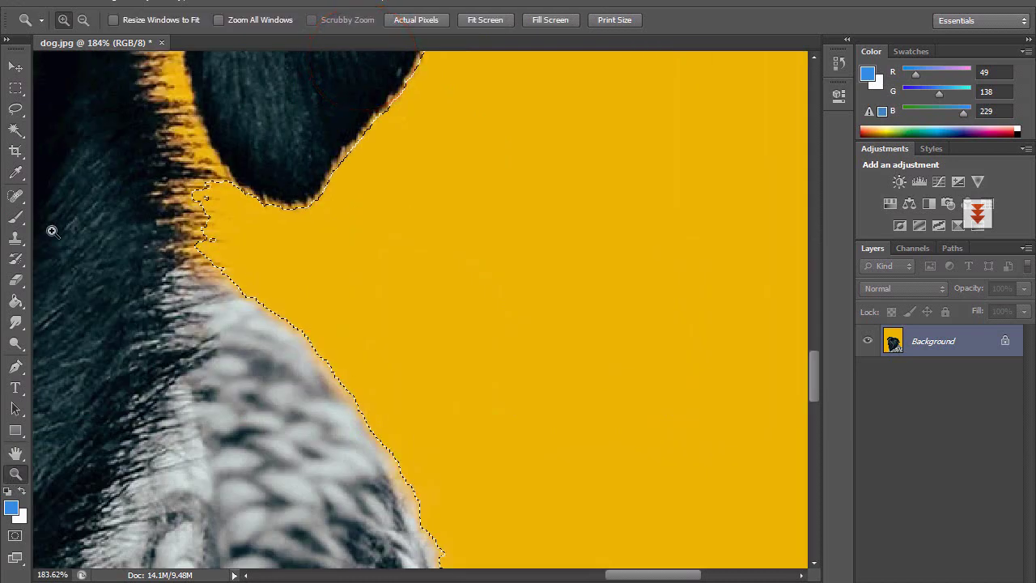
right_click(188, 132)
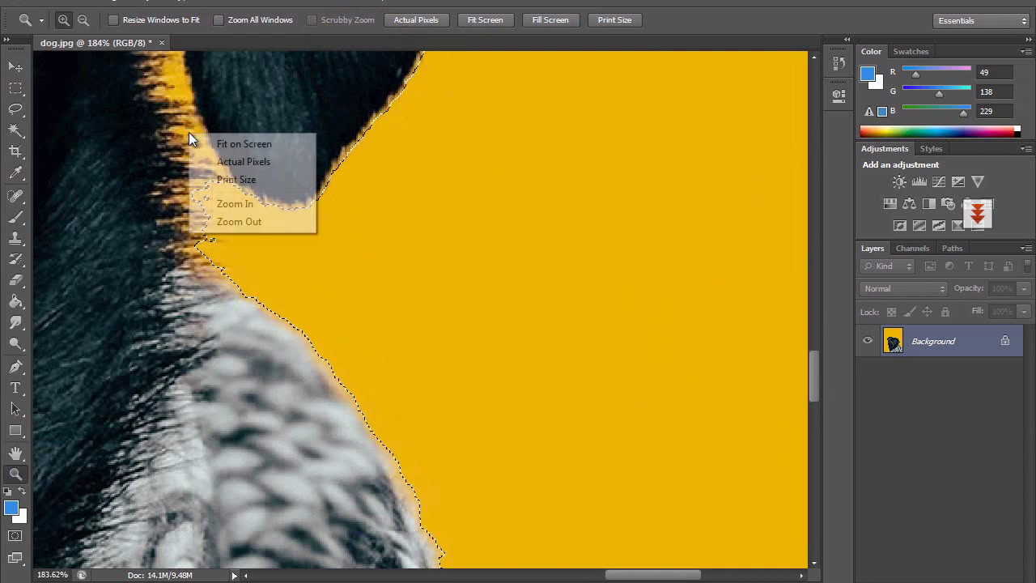
click(235, 143)
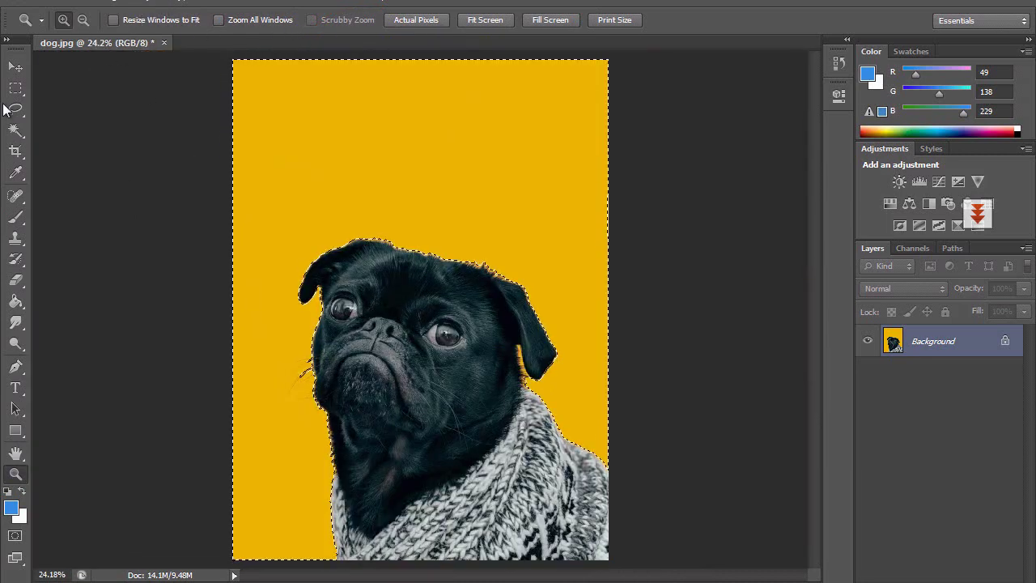
click(17, 130)
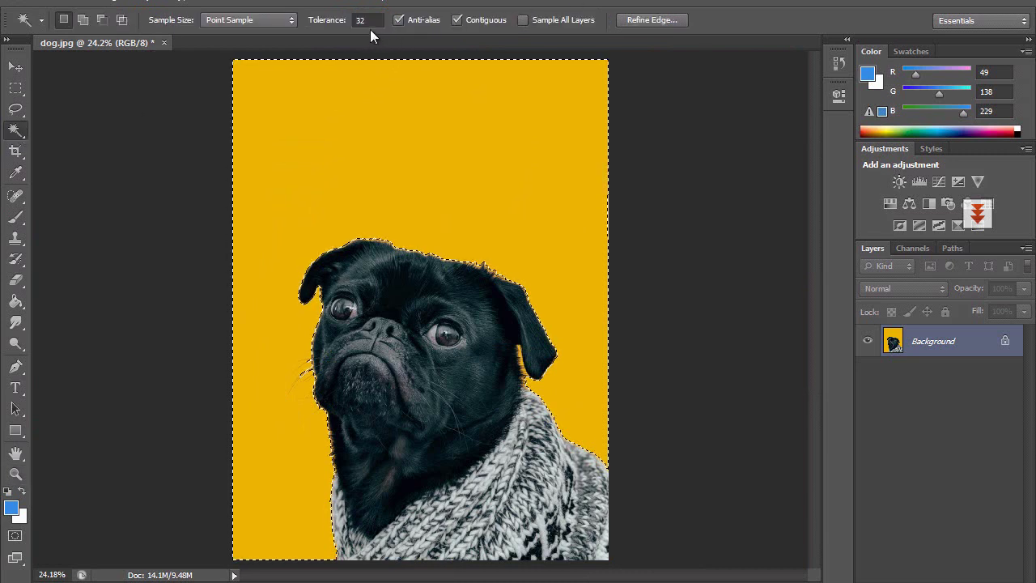
- Try Magic Wand tolerances of 50 and 70, reselecting the yellow background
click(371, 21)
text(50)
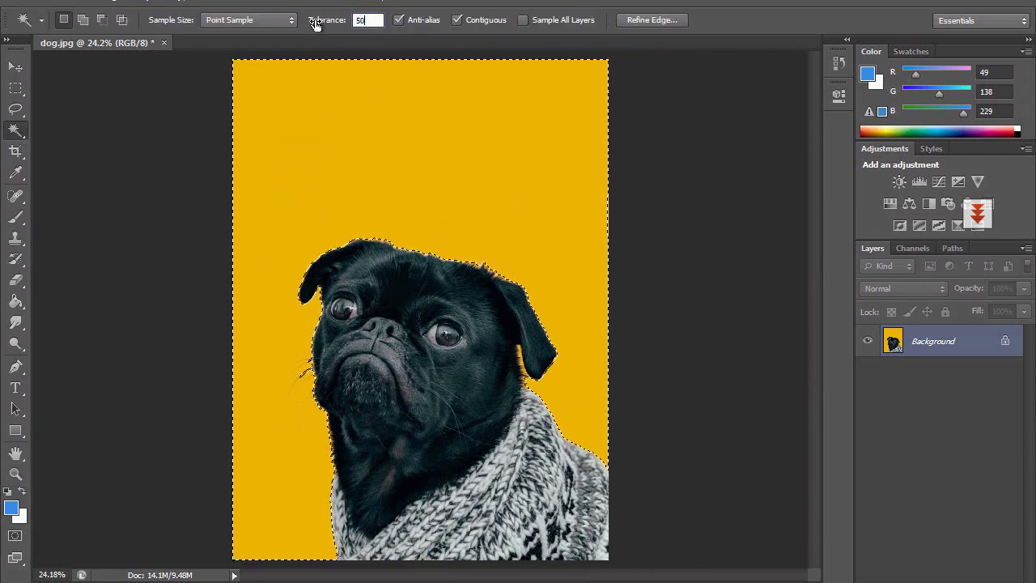
key(ctrl+d)
click(373, 168)
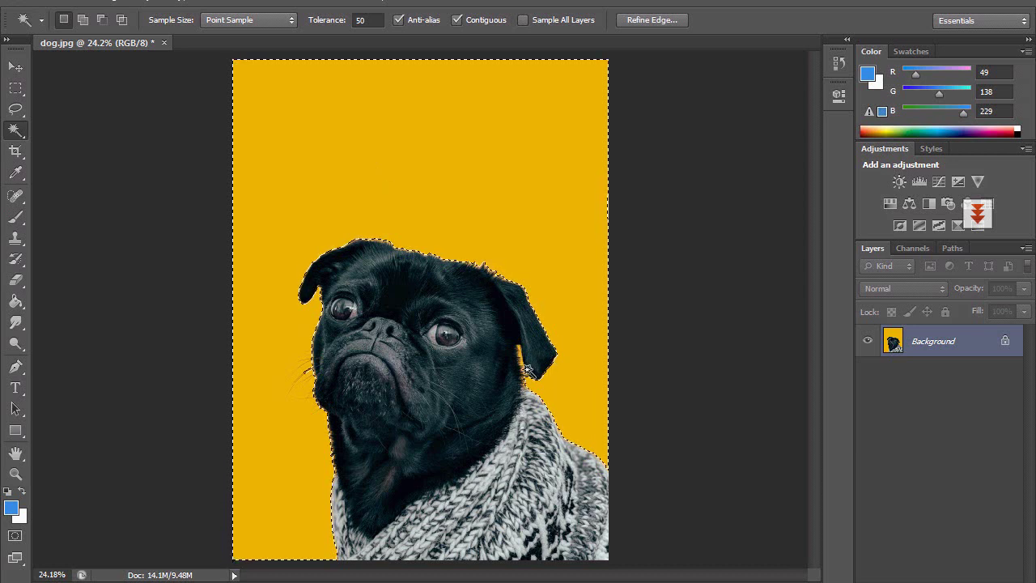
click(368, 19)
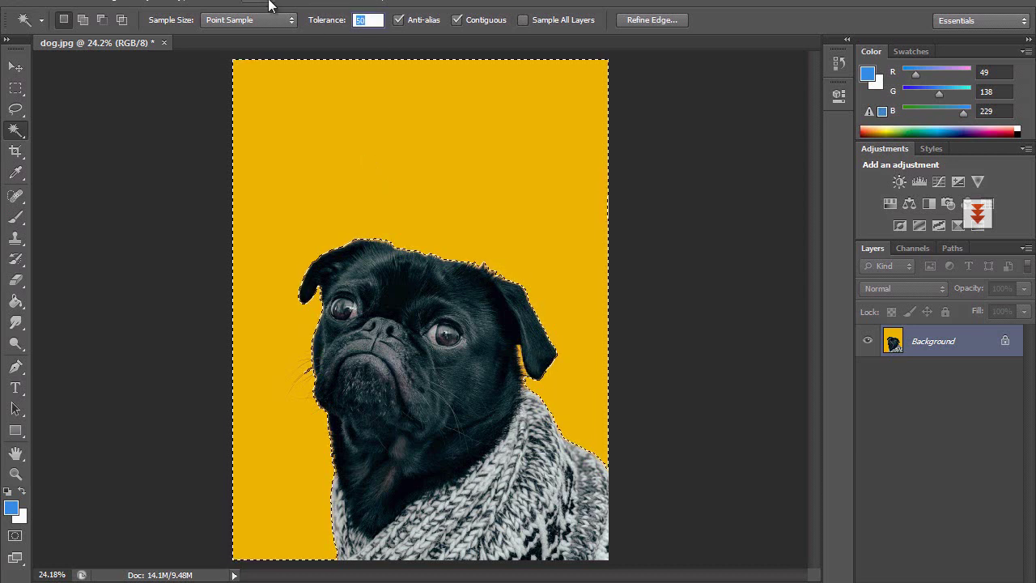
text(7)
click(389, 157)
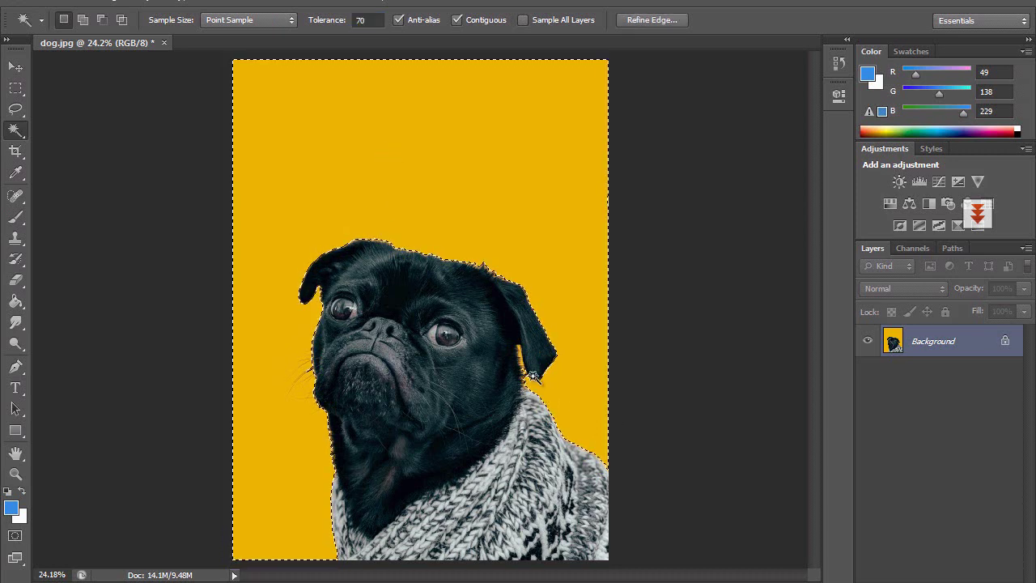
- Set tolerance to 100, reselect the background, and zoom into the ear and neck edge
click(366, 21)
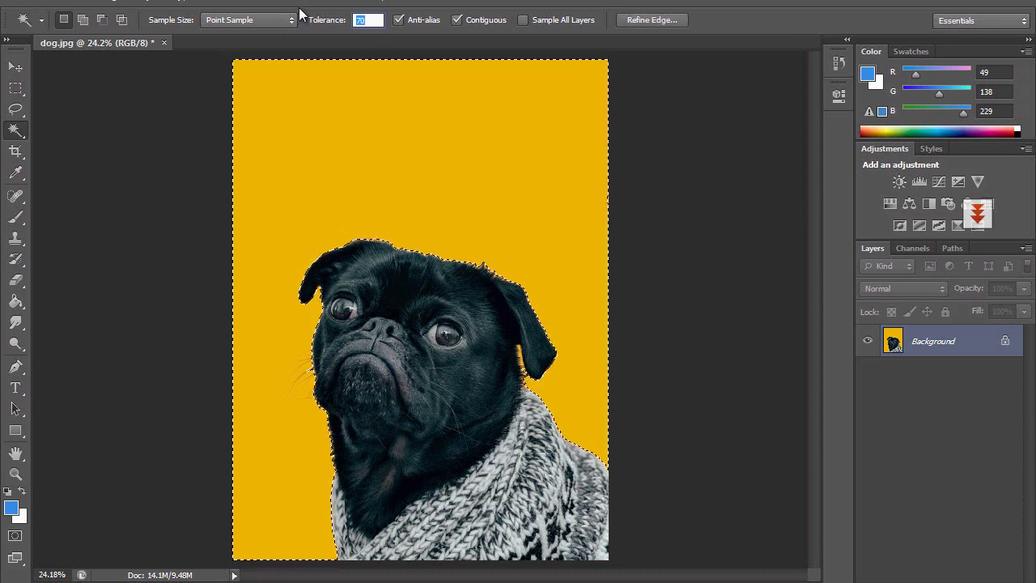
text(5)
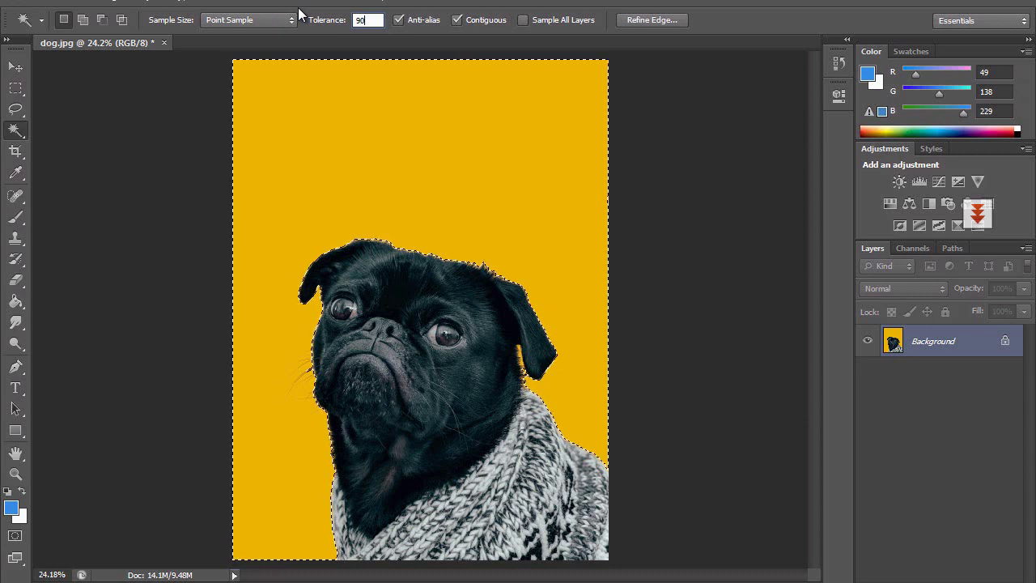
click(349, 118)
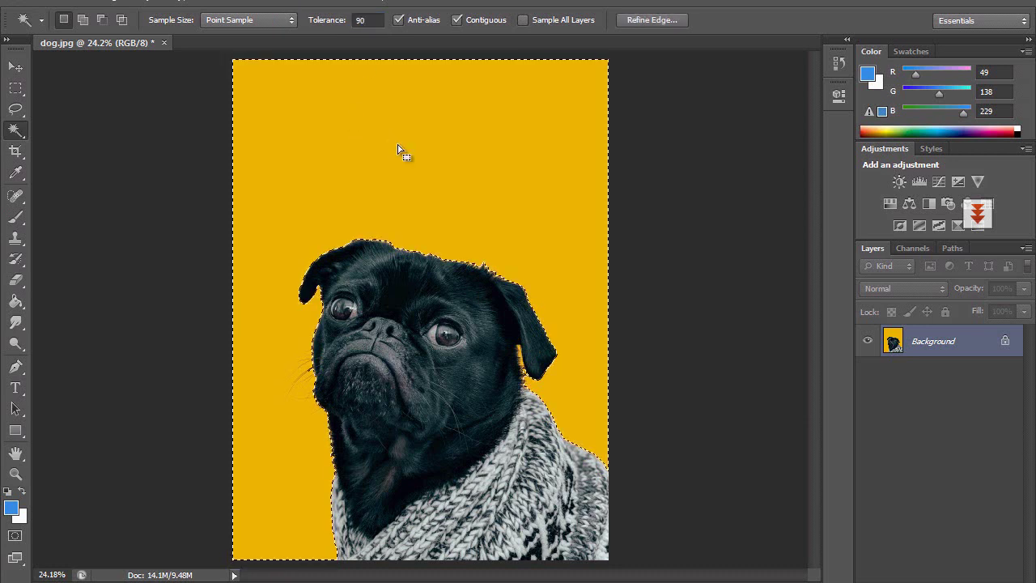
click(366, 20)
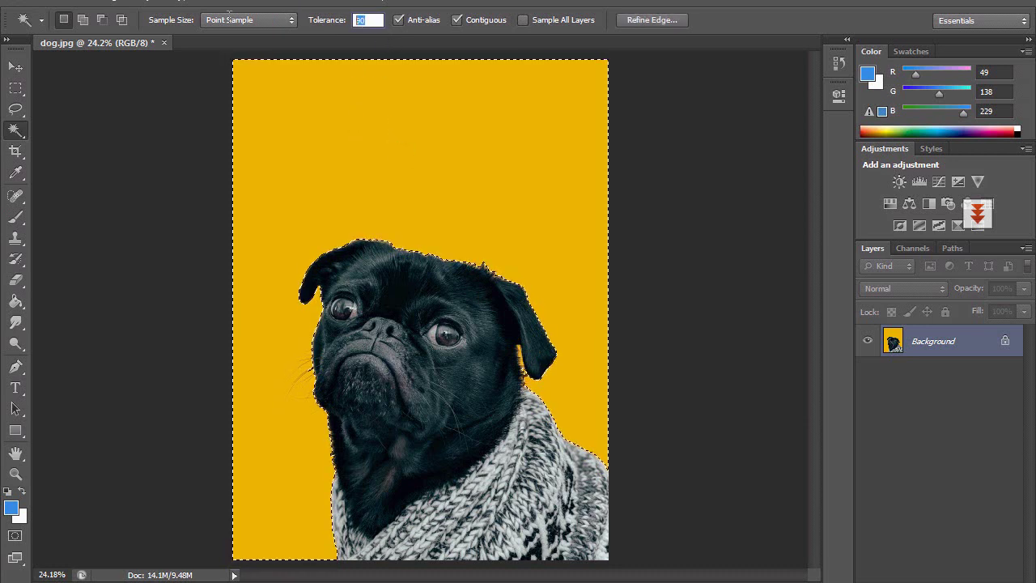
text(100)
key(Return)
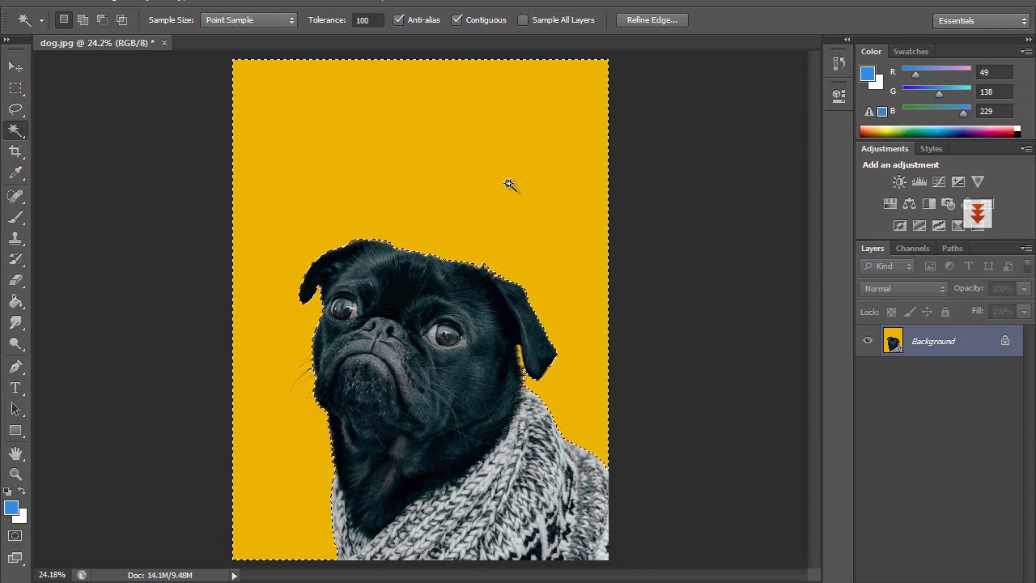
key(ctrl+d)
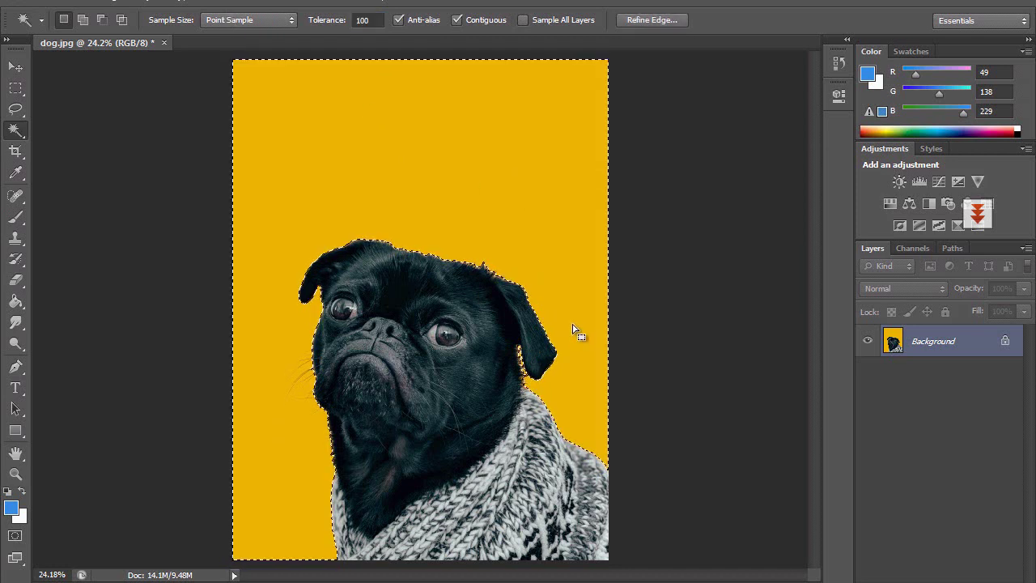
click(18, 476)
drag(494, 327, 577, 405)
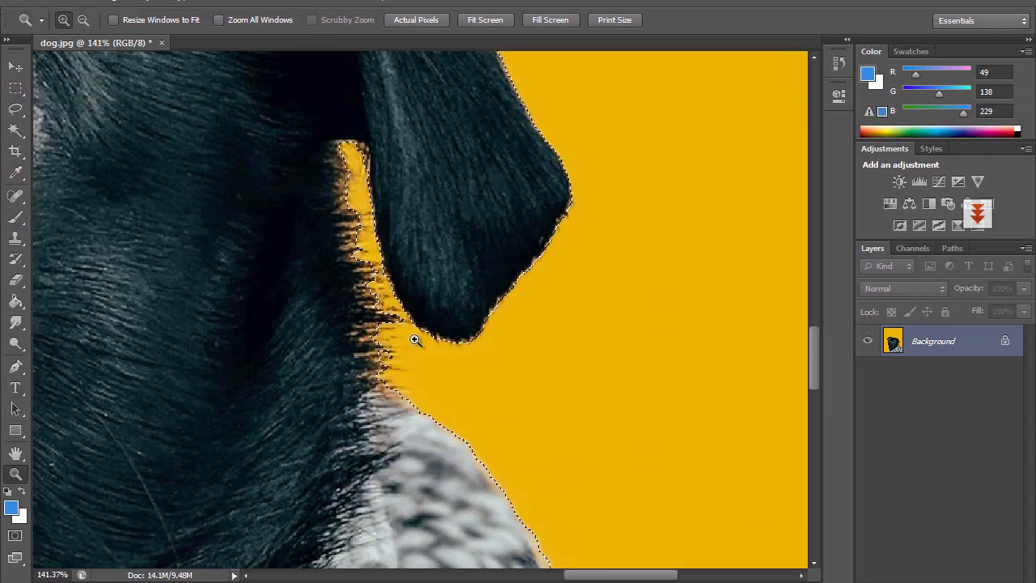
key(ctrl+minus)
key(ctrl+minus)
key(ctrl+minus)
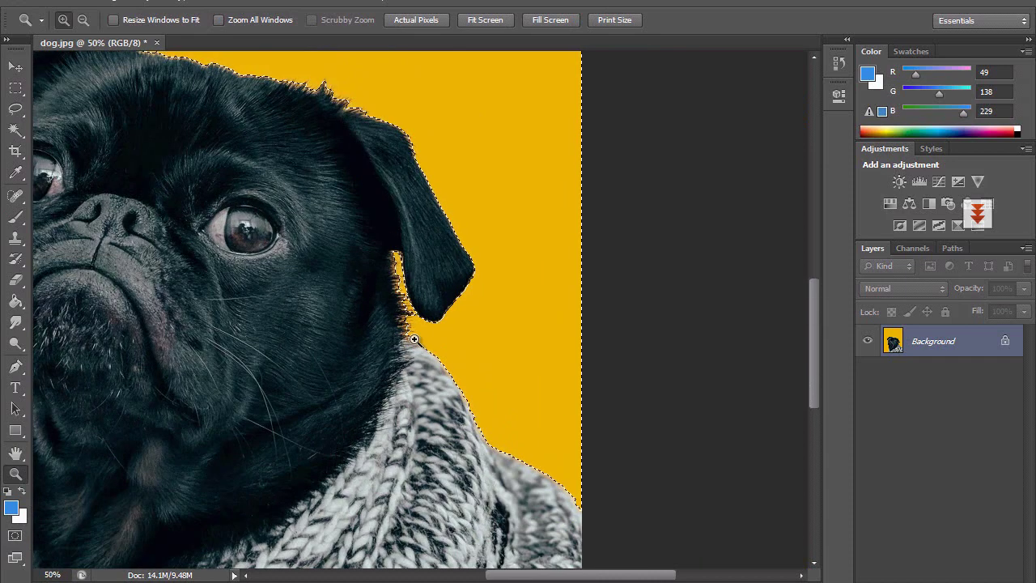
key(ctrl+BackSpace)
key(ctrl+d)
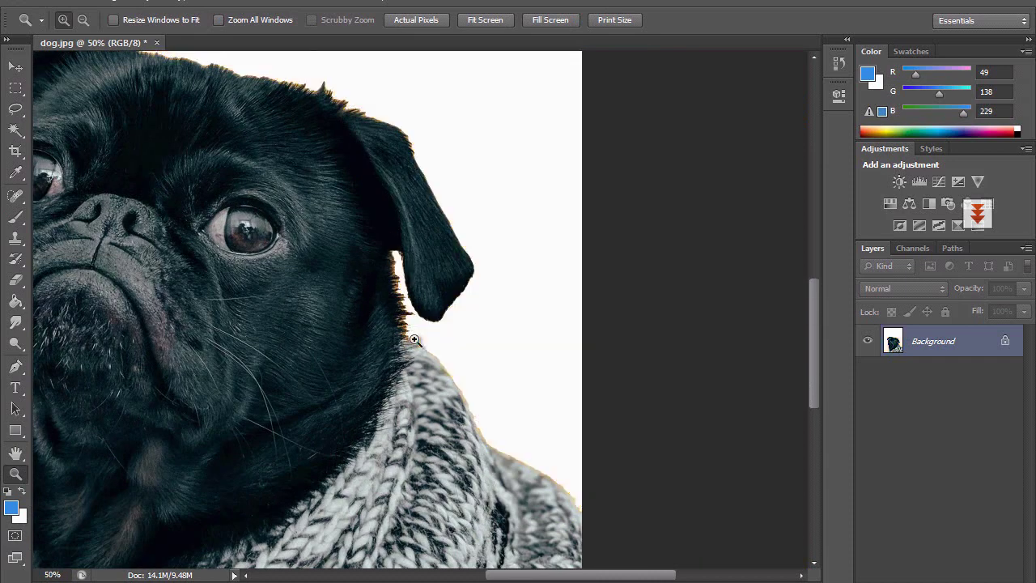
drag(370, 259, 407, 347)
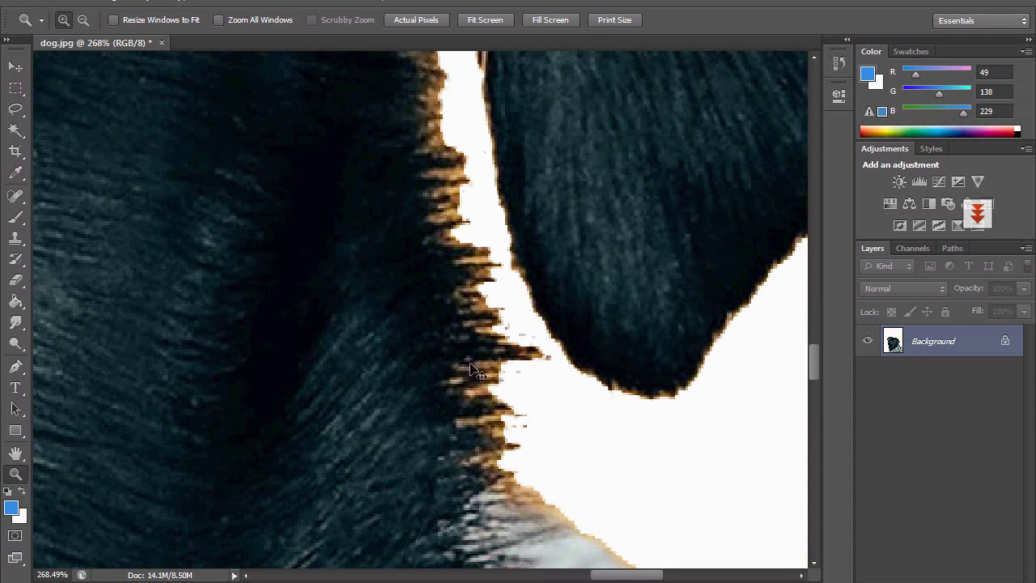
key(ctrl+alt+z)
key(ctrl+alt+z)
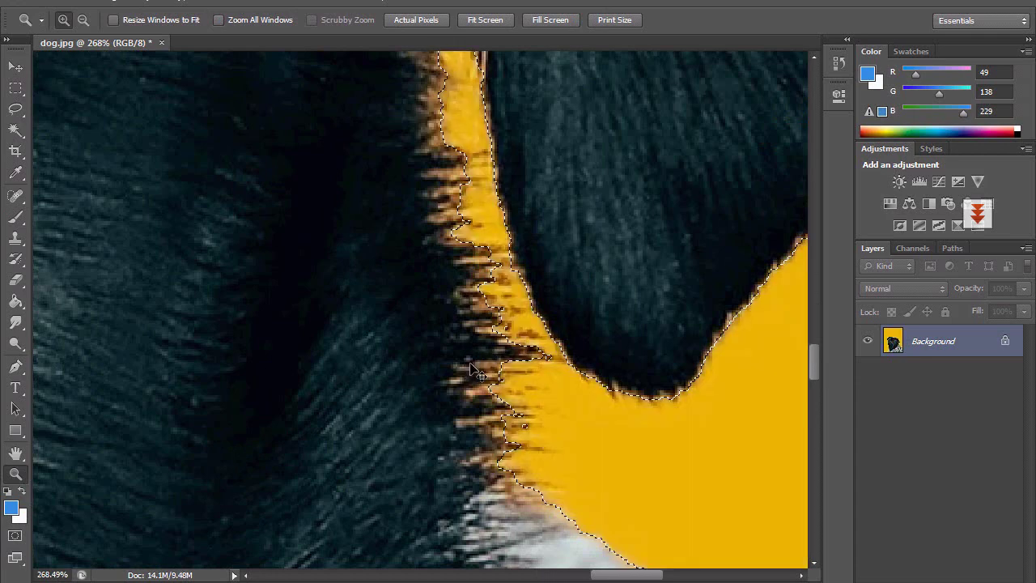
key(ctrl+minus)
key(ctrl+minus)
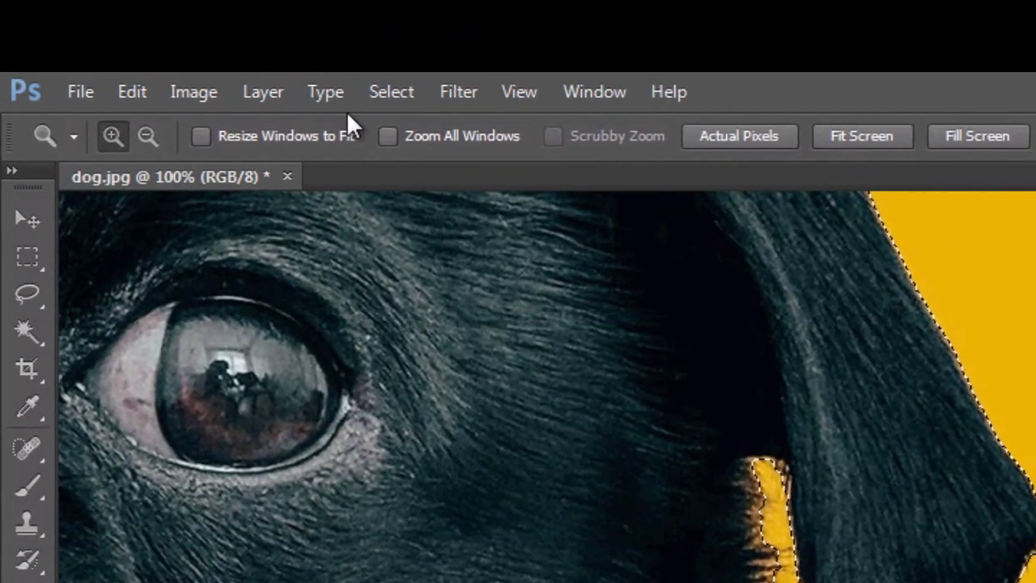
- Feather the background selection by 20 px
click(378, 92)
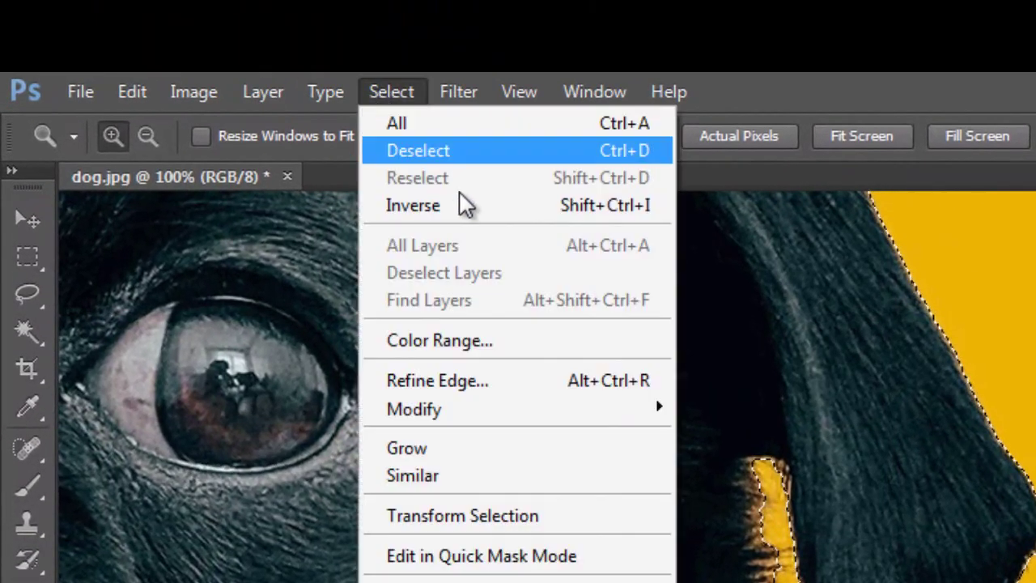
mouse_move(514, 408)
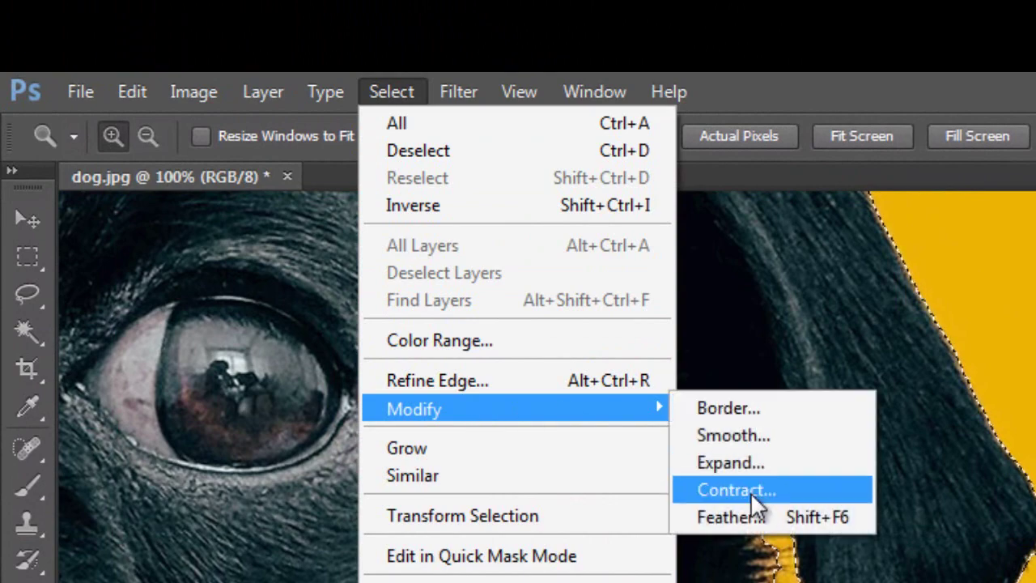
click(739, 518)
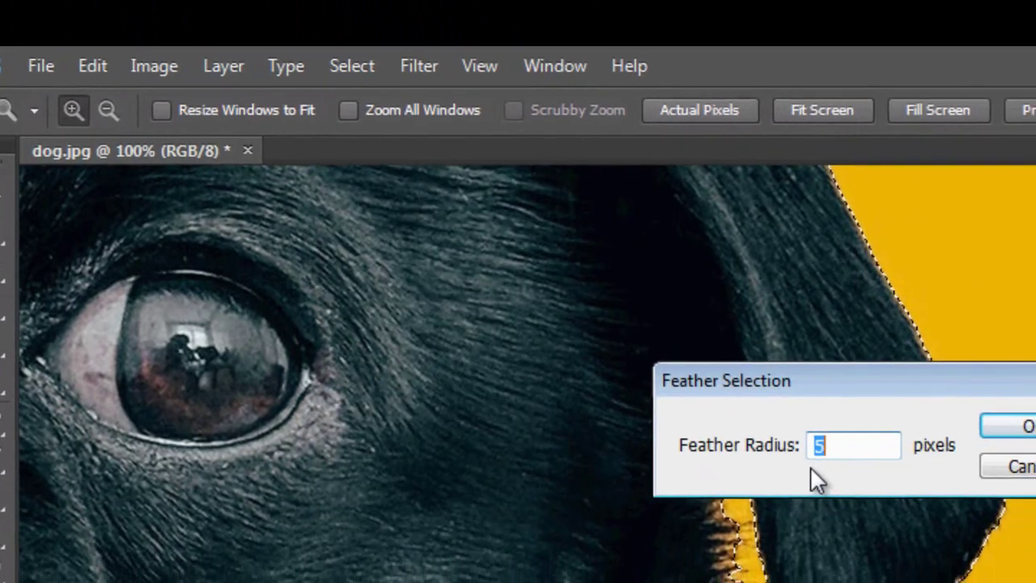
text(20)
key(Return)
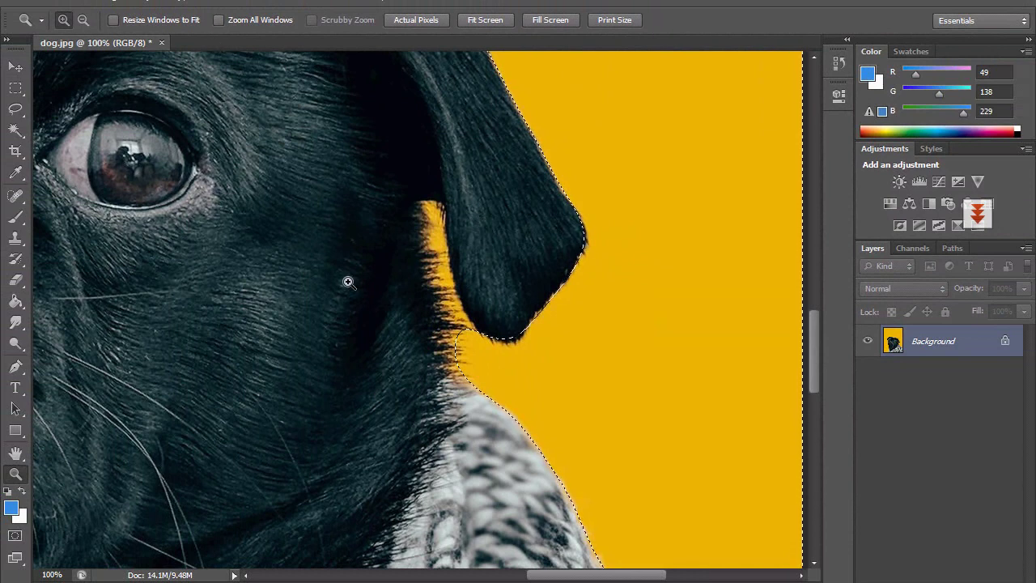
- Test a white fill on the feathered background, undo it, and deselect
key(BackSpace)
key(ctrl+d)
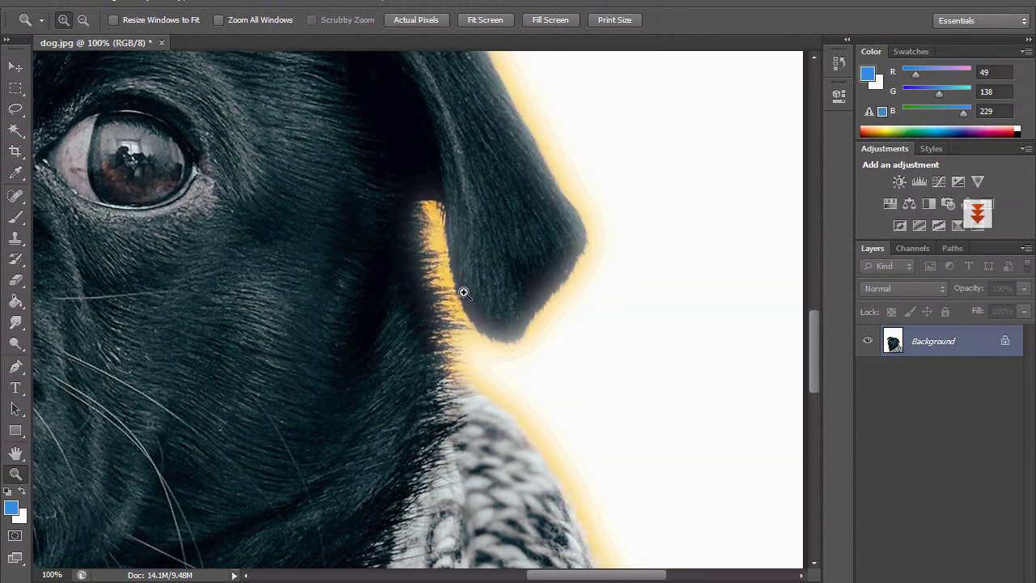
key(ctrl+alt+z)
key(ctrl+alt+z)
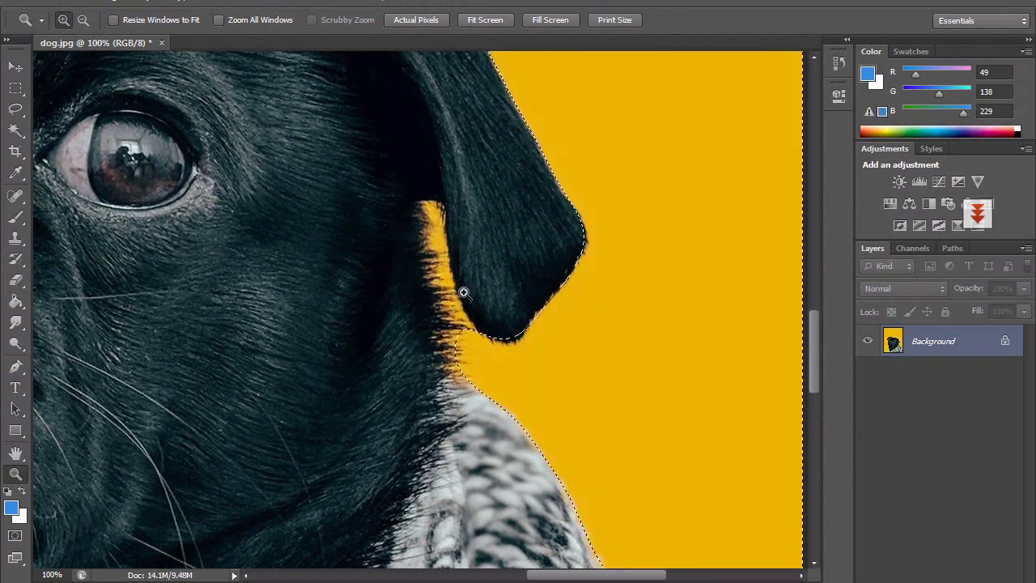
alt+click(464, 295)
alt+click(467, 297)
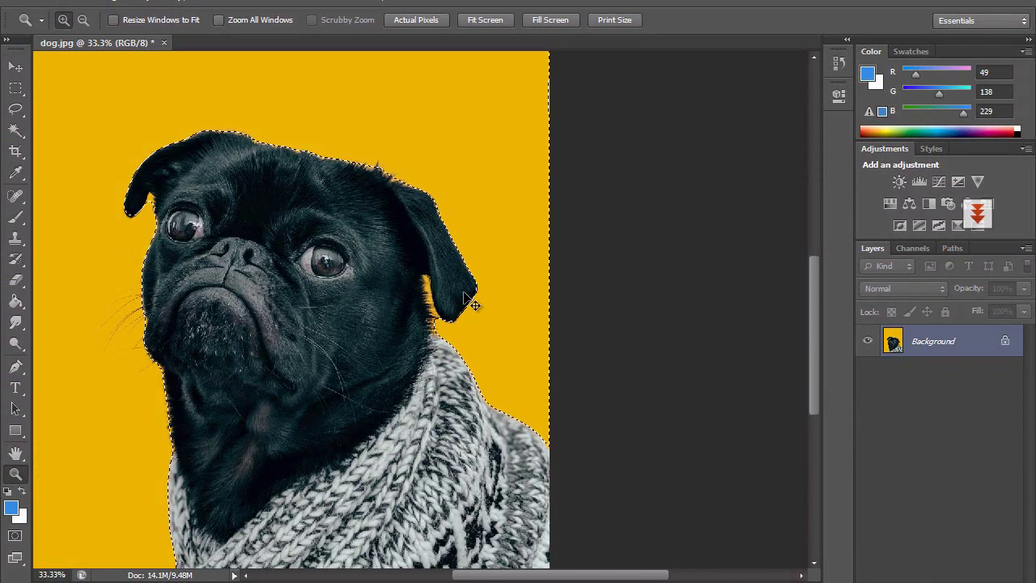
alt+click(468, 296)
key(ctrl+d)
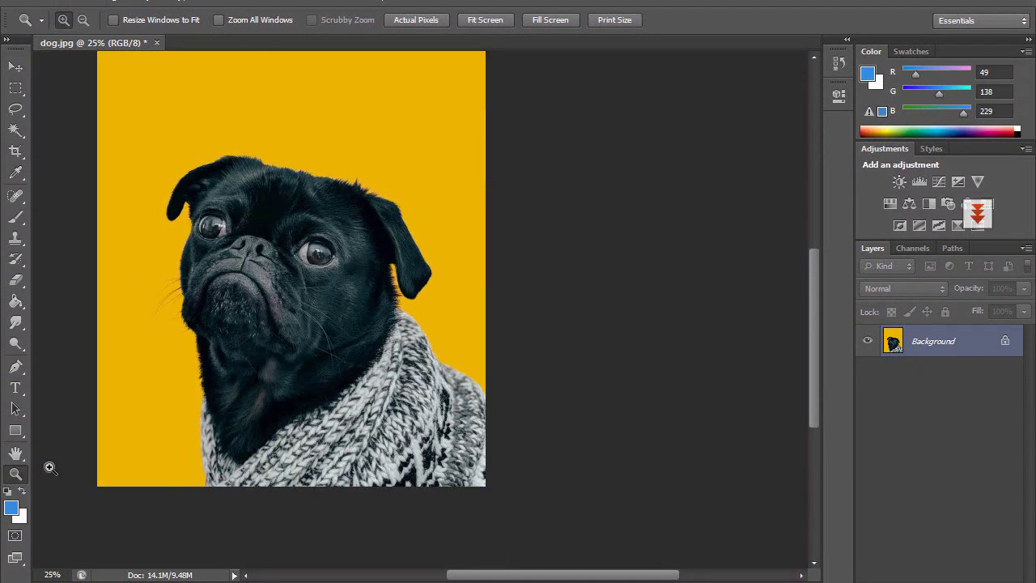
- Fit the whole pug image on screen
click(154, 285)
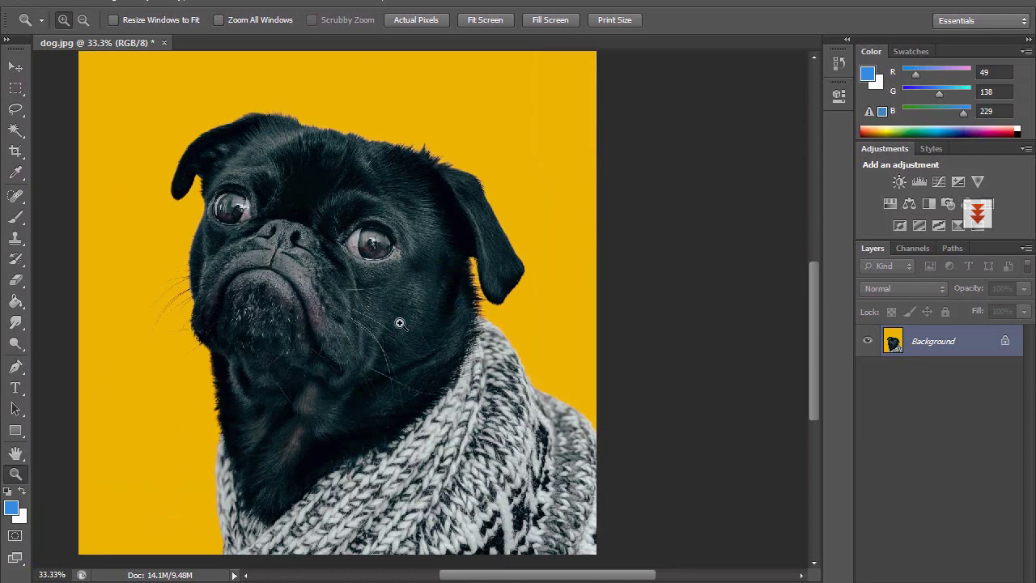
right_click(379, 219)
click(416, 233)
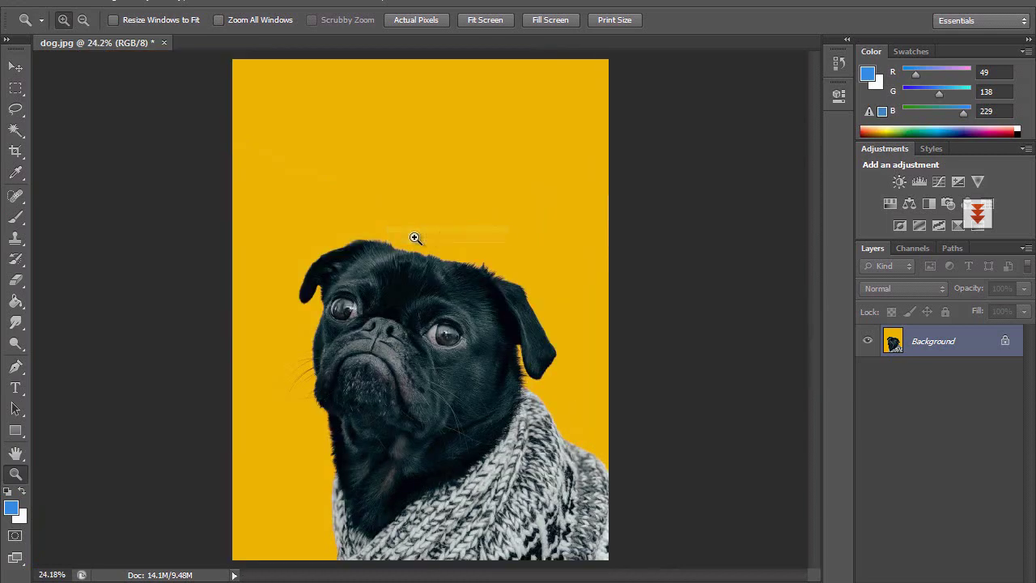
click(348, 390)
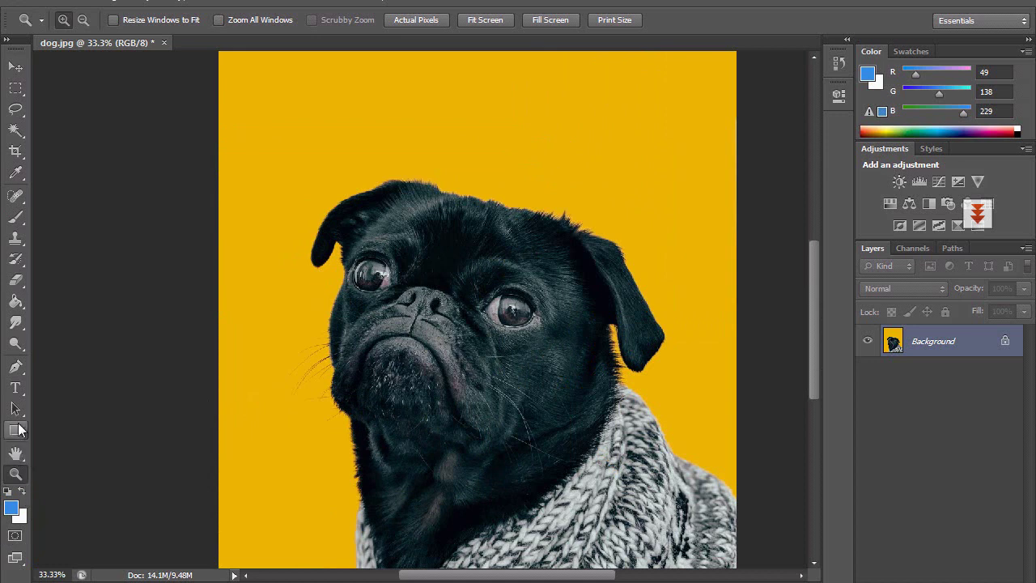
- Choose the Pen tool and frame the background above the pug's head
drag(16, 374, 73, 368)
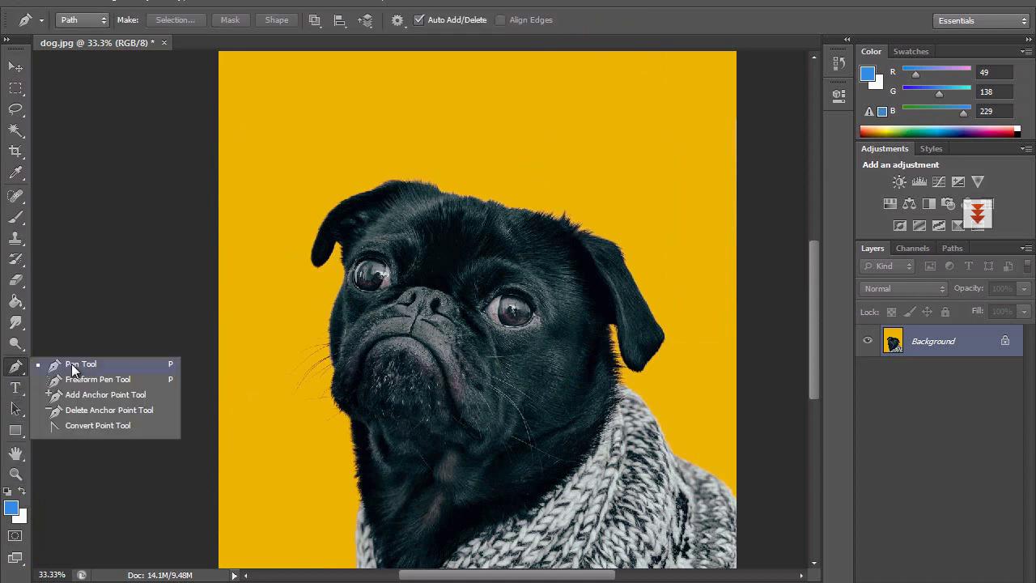
click(123, 371)
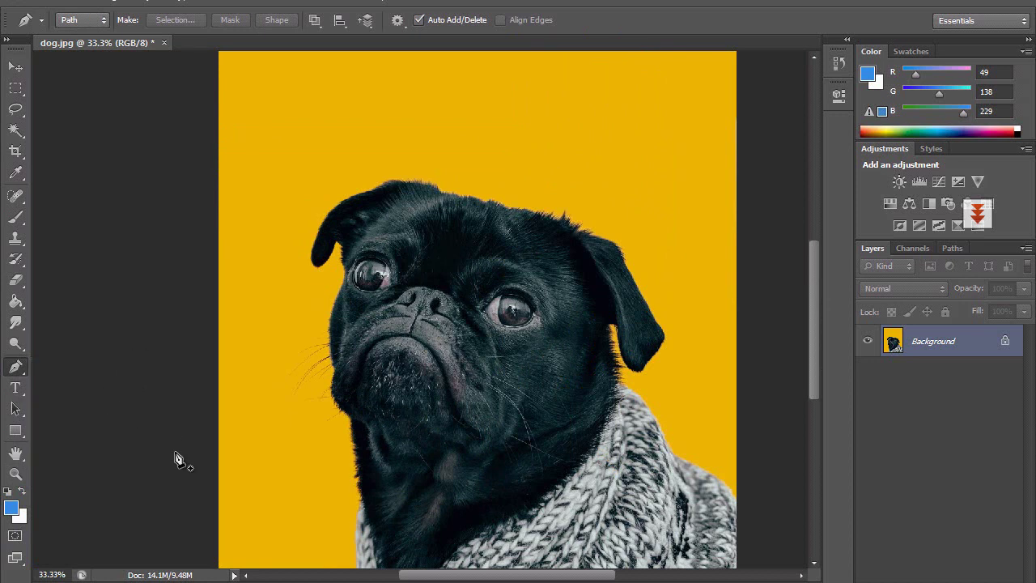
click(17, 474)
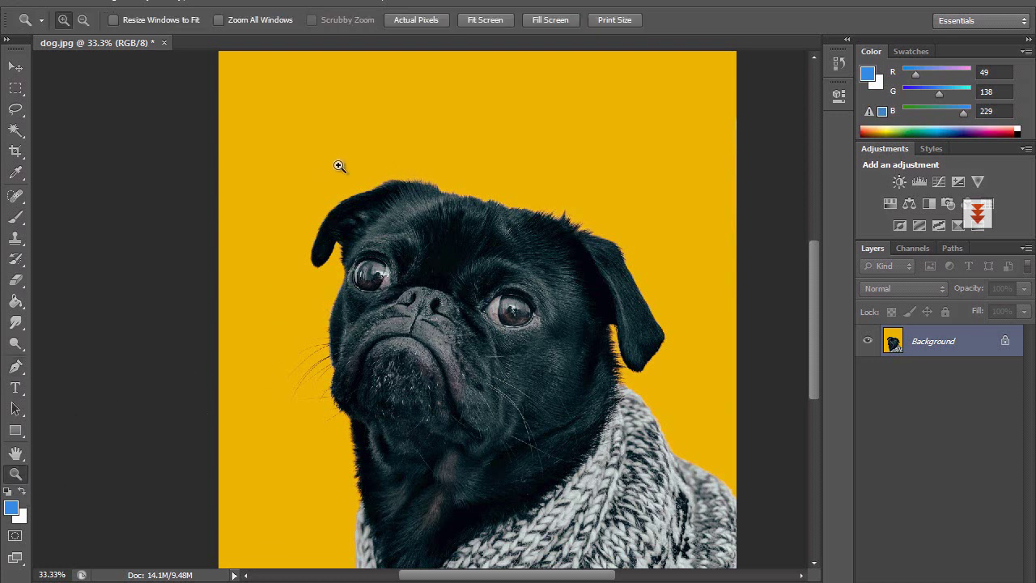
mouse_move(338, 168)
mouse_down()
mouse_move(361, 178)
mouse_move(341, 158)
mouse_up()
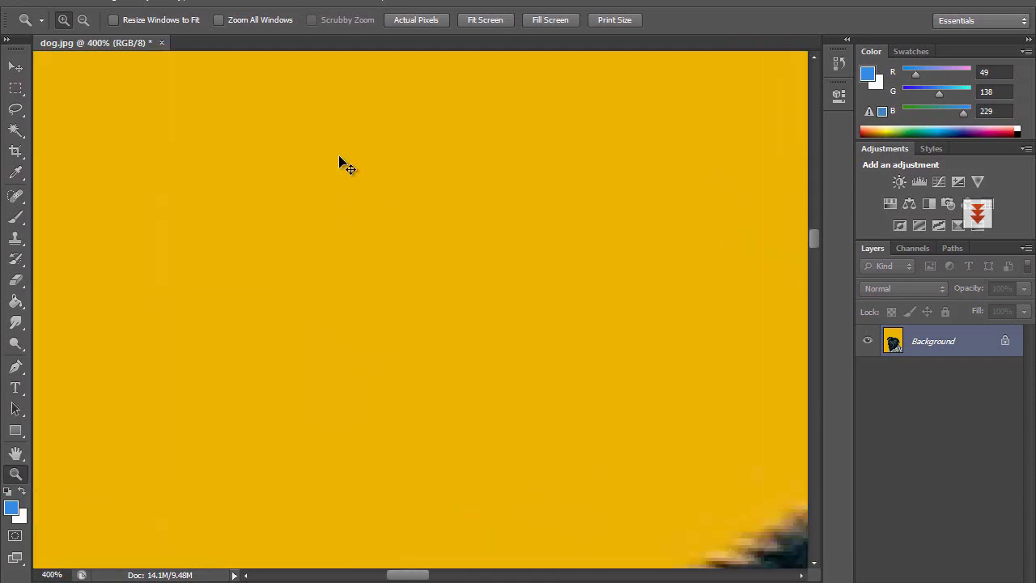
alt+click(340, 157)
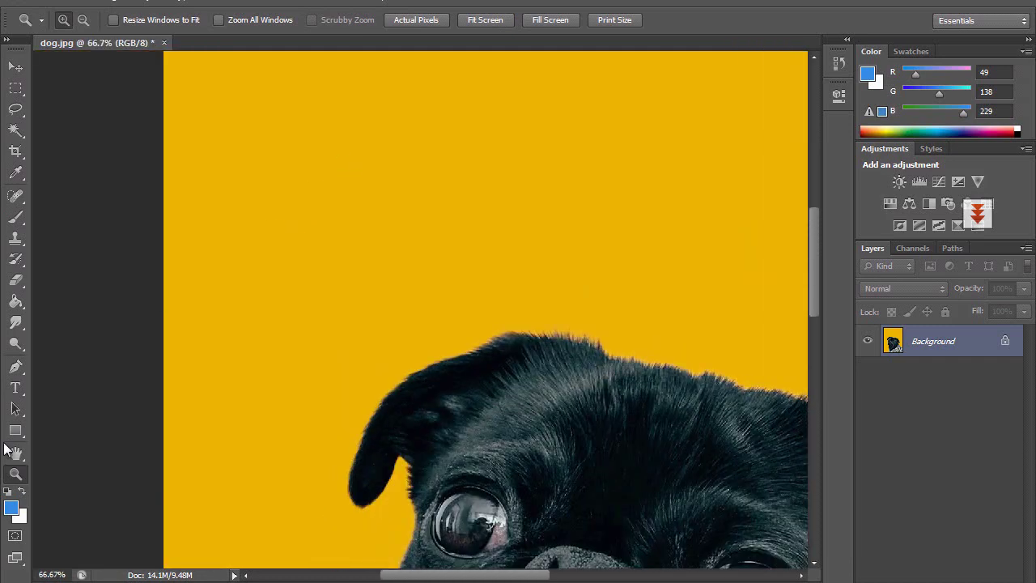
- Draw a closed practice polygon path around the background above the head
click(15, 368)
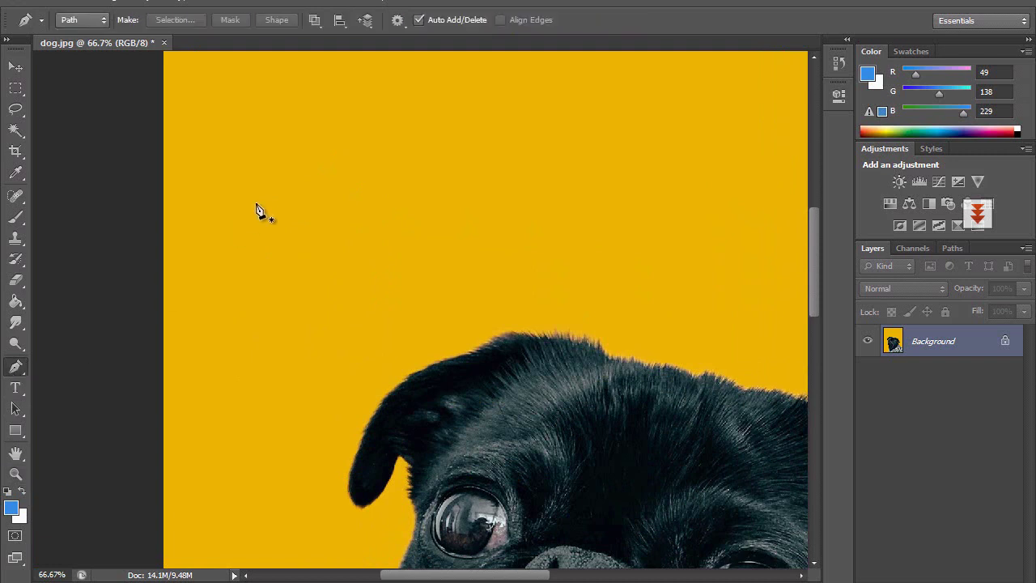
click(305, 159)
click(369, 126)
click(467, 147)
click(503, 200)
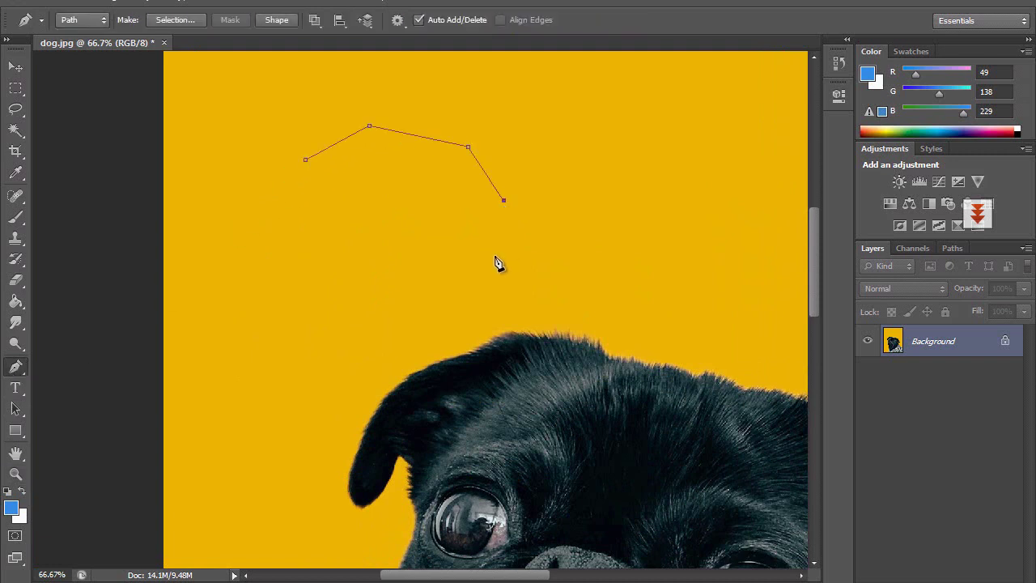
click(493, 257)
click(422, 311)
drag(306, 328, 309, 334)
click(262, 254)
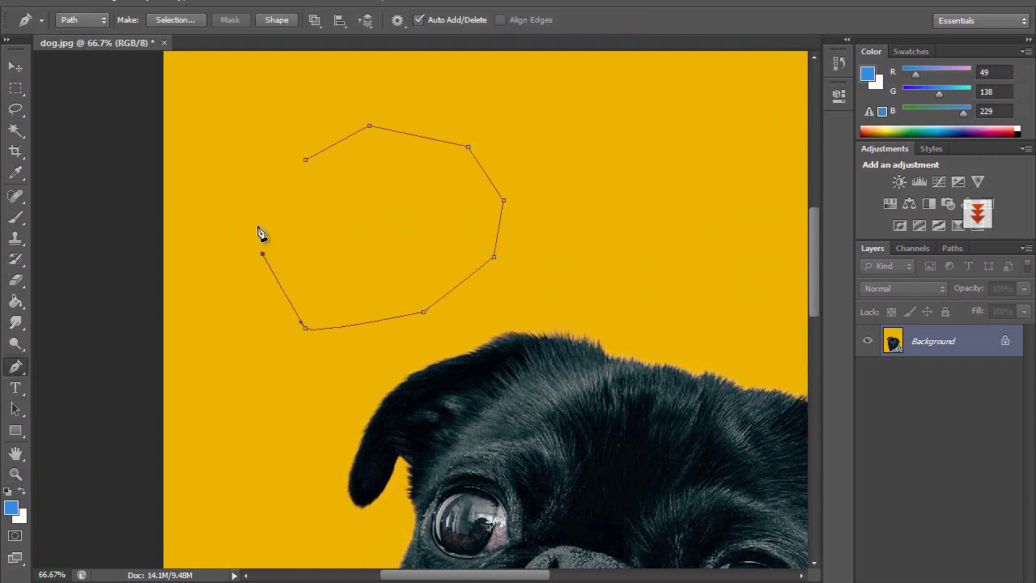
click(306, 160)
- Turn the path into a selection, test a white fill, undo it and deselect
click(177, 21)
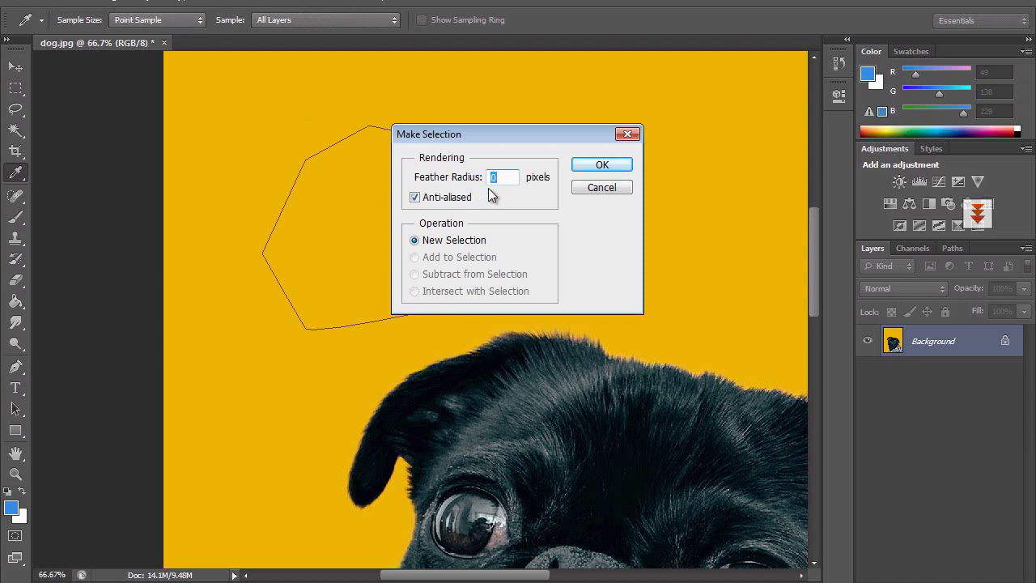
click(600, 165)
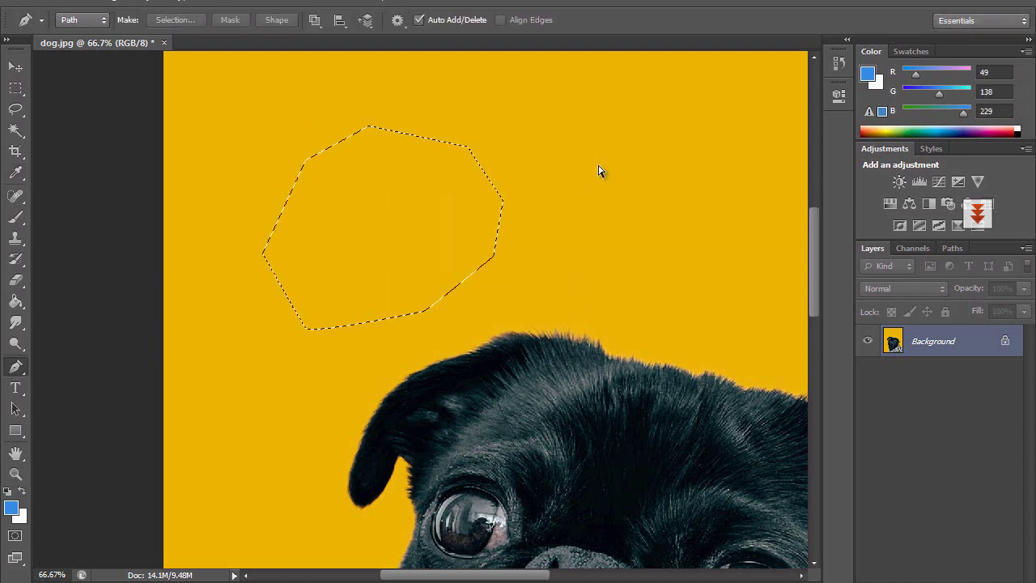
key(ctrl+BackSpace)
key(ctrl+z)
key(ctrl+d)
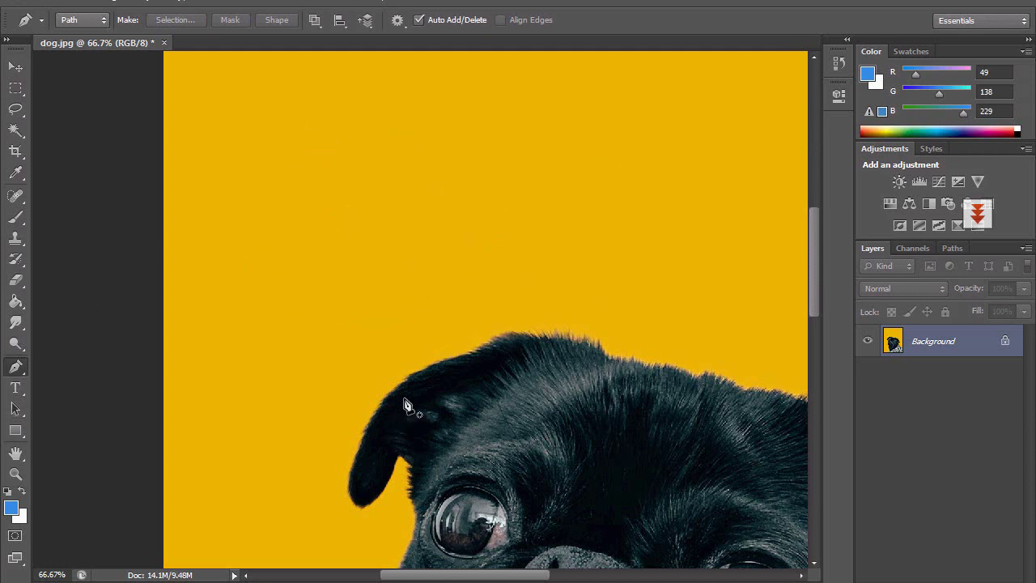
- Zoom in on the head top and start a Pen path along the fur edge
click(16, 475)
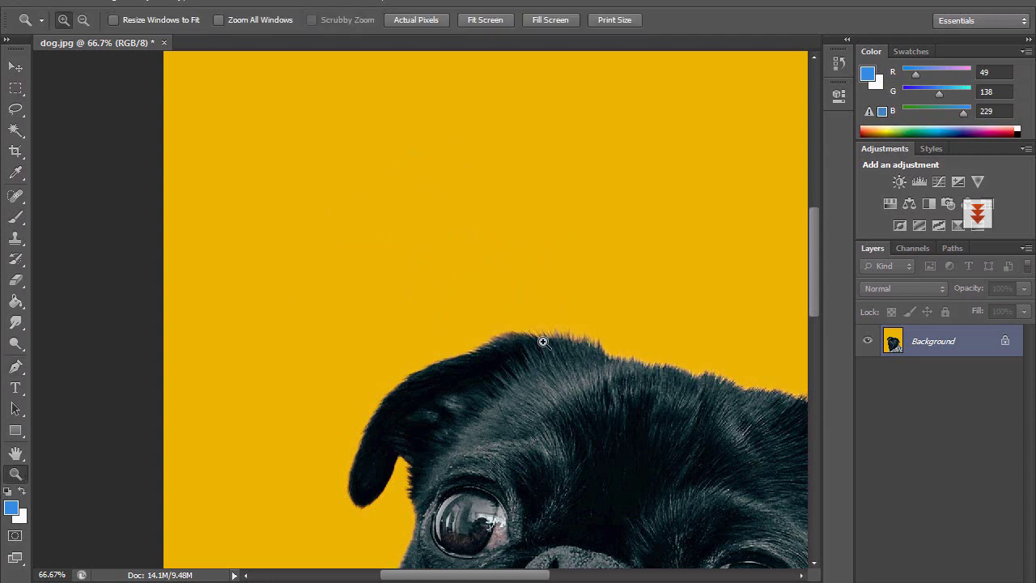
drag(457, 330, 537, 397)
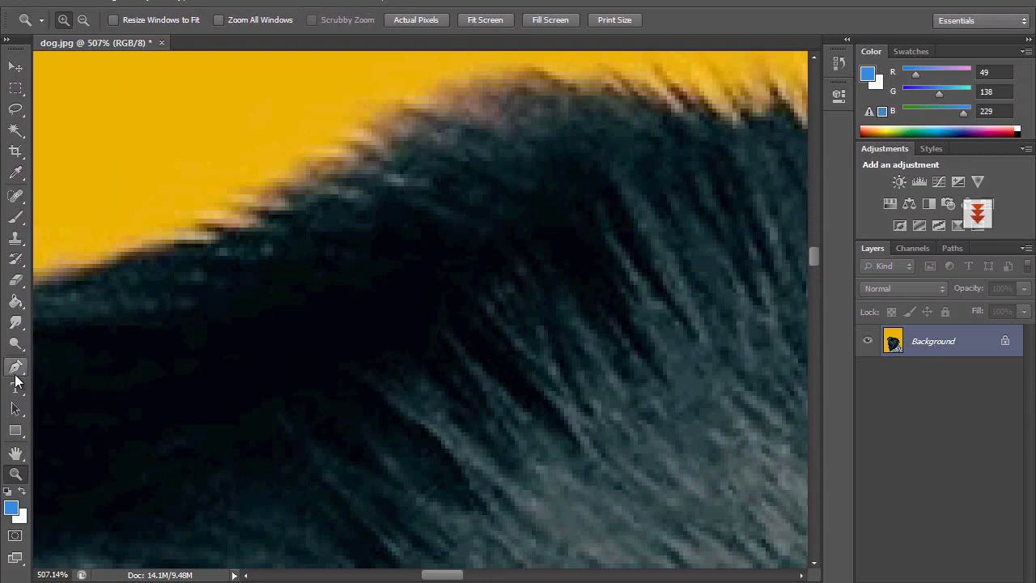
click(15, 375)
click(170, 246)
click(202, 238)
drag(254, 215, 267, 203)
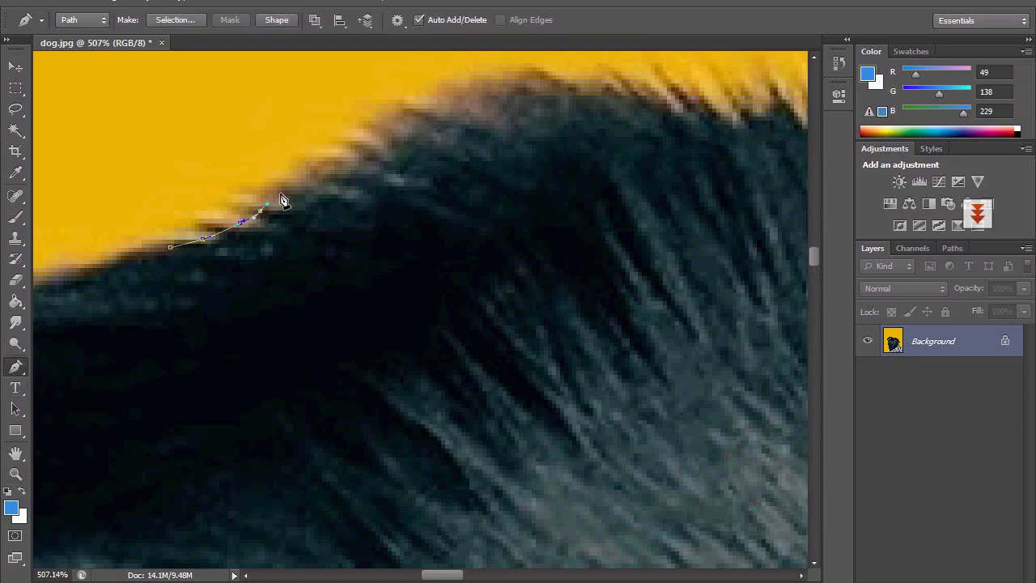
click(289, 186)
click(343, 157)
click(387, 132)
click(428, 117)
drag(447, 111, 160, 268)
click(131, 276)
click(206, 268)
click(275, 248)
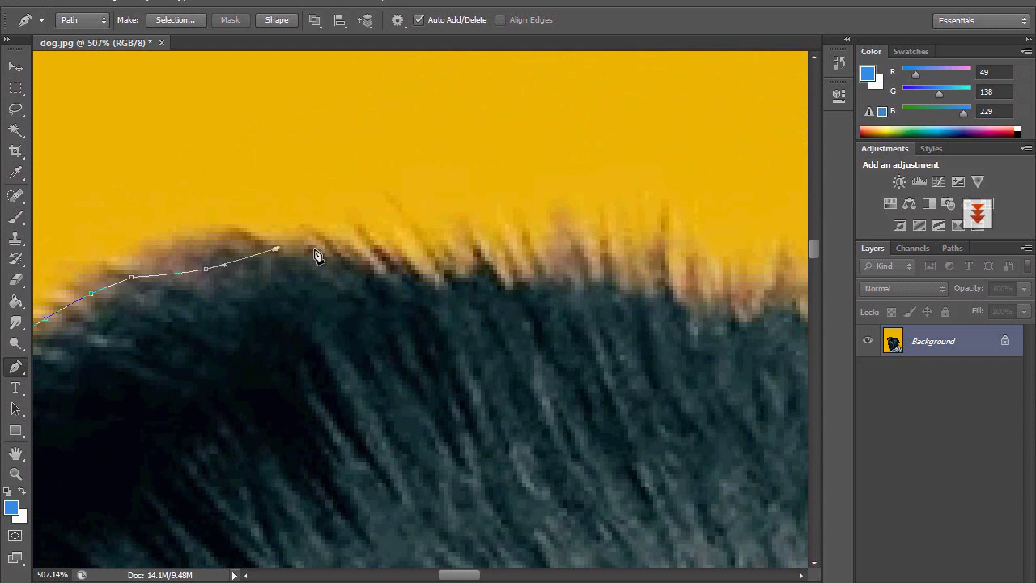
- Extend the path rightward and down the fur slope, then zoom out
click(378, 261)
click(402, 269)
click(444, 279)
click(476, 261)
click(505, 267)
click(538, 272)
click(594, 276)
click(640, 293)
click(676, 297)
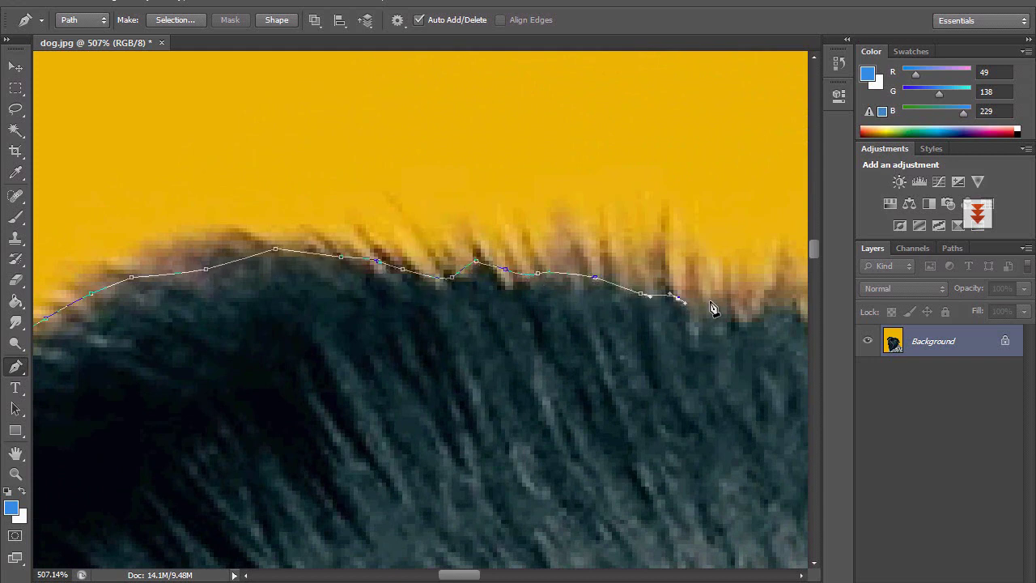
click(711, 303)
drag(711, 303, 448, 186)
click(476, 201)
click(516, 194)
click(551, 211)
click(603, 243)
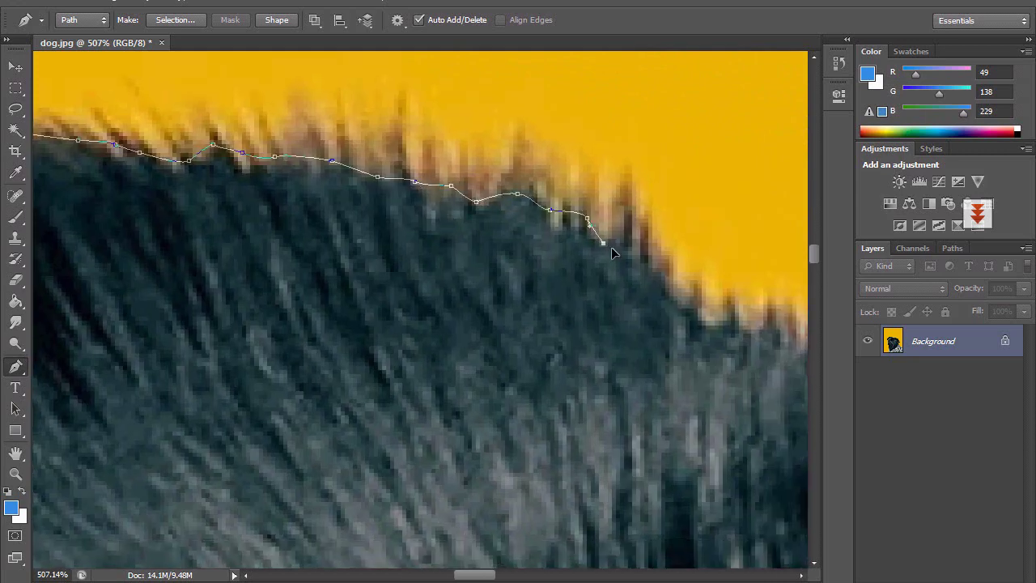
click(632, 251)
click(655, 263)
click(678, 289)
click(702, 308)
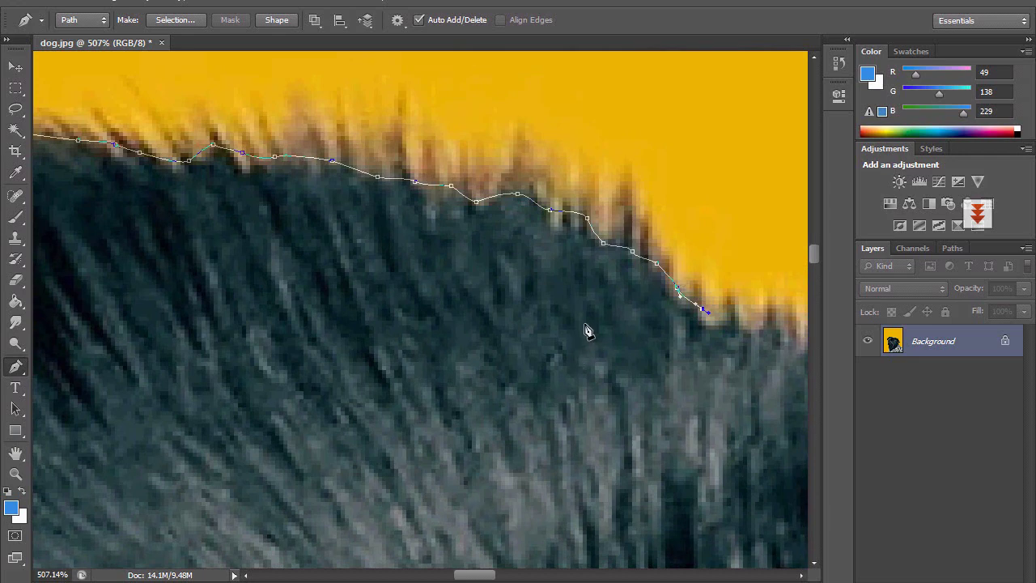
key(ctrl+minus)
key(ctrl+minus)
key(ctrl+minus)
key(ctrl+minus)
key(ctrl+minus)
key(ctrl+minus)
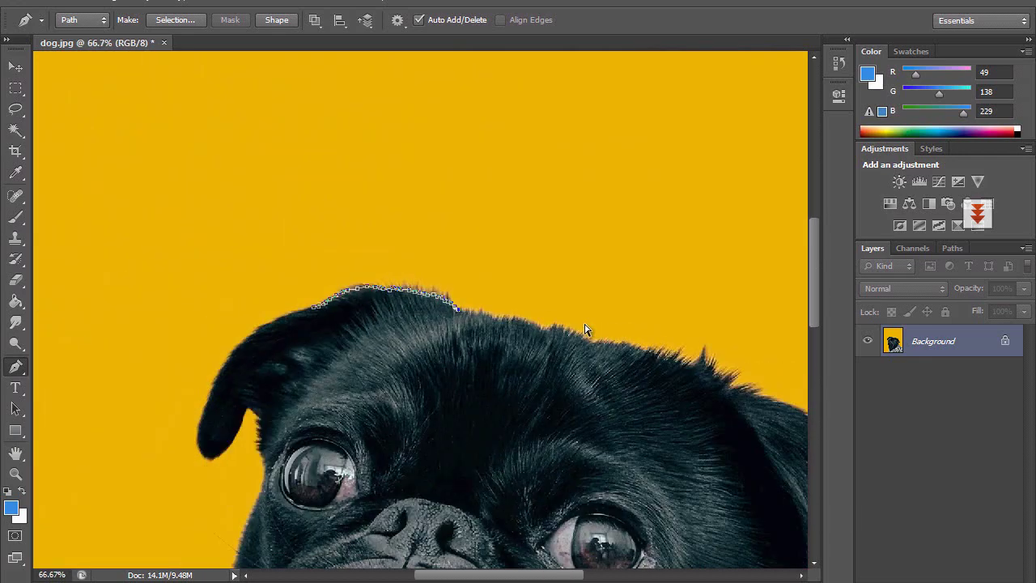
key(ctrl+minus)
key(ctrl+minus)
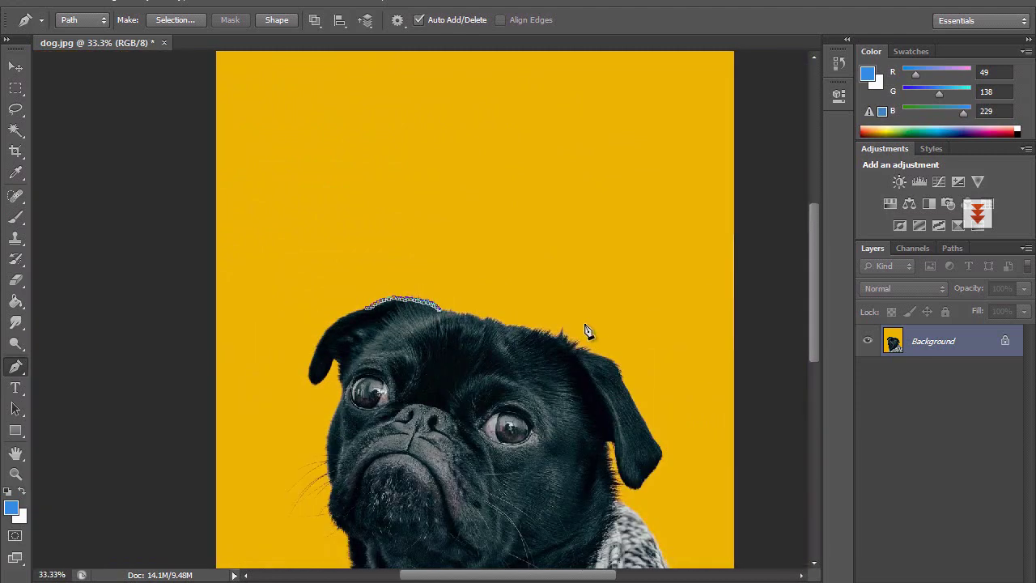
- Continue the path down the right side, under the sweater and up the left side
click(662, 429)
click(685, 550)
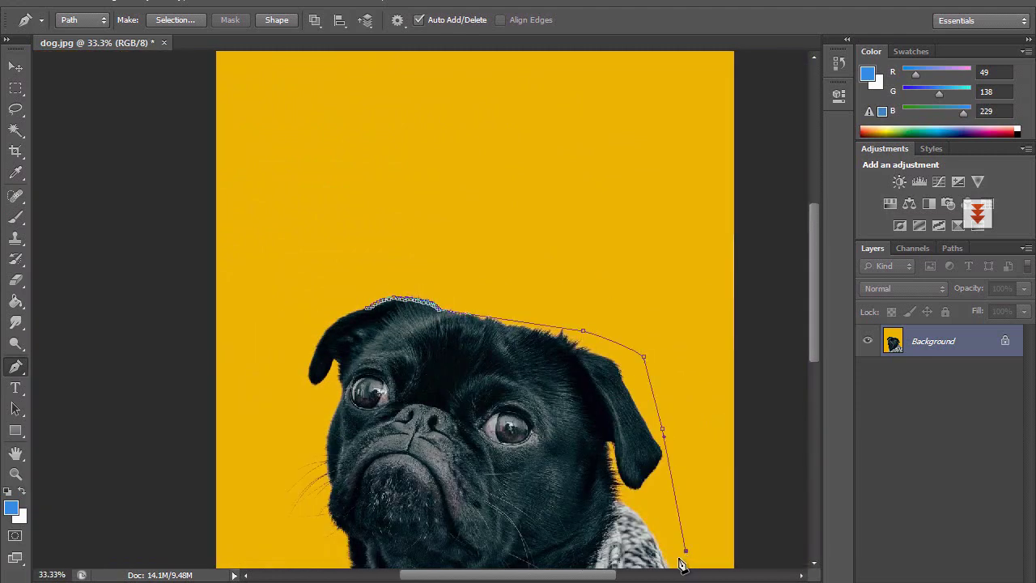
key(ctrl+minus)
key(ctrl+minus)
click(608, 447)
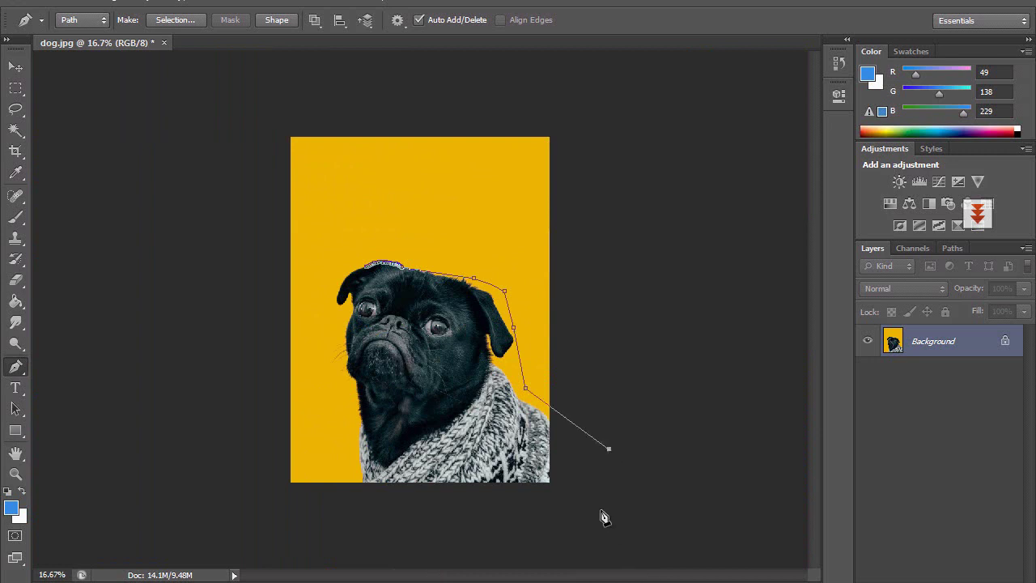
click(376, 554)
drag(320, 463, 323, 413)
click(321, 403)
click(304, 340)
click(326, 277)
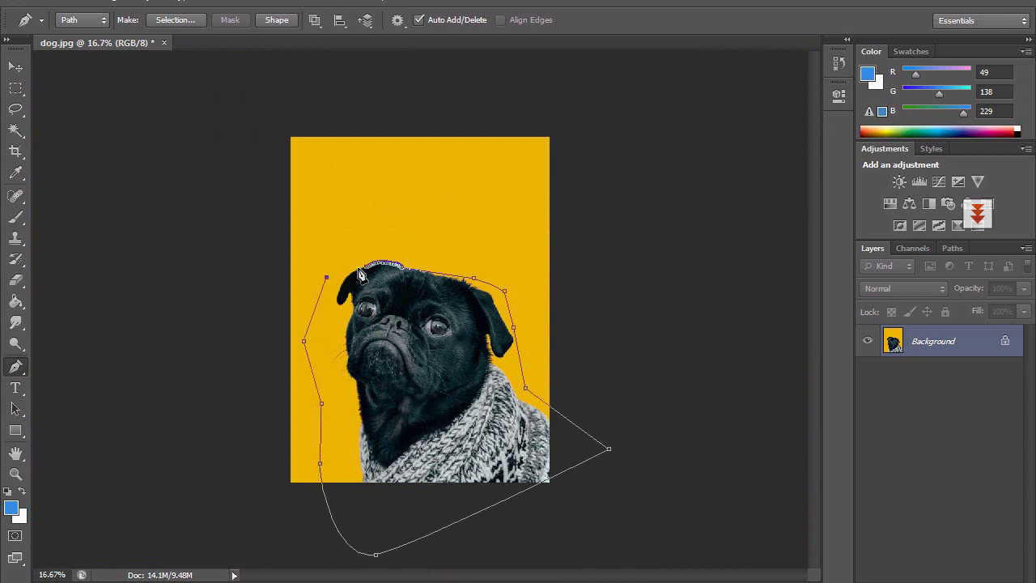
- Zoom in on the head and close the path at its starting anchor
key(ctrl+plus)
key(ctrl+plus)
key(ctrl+plus)
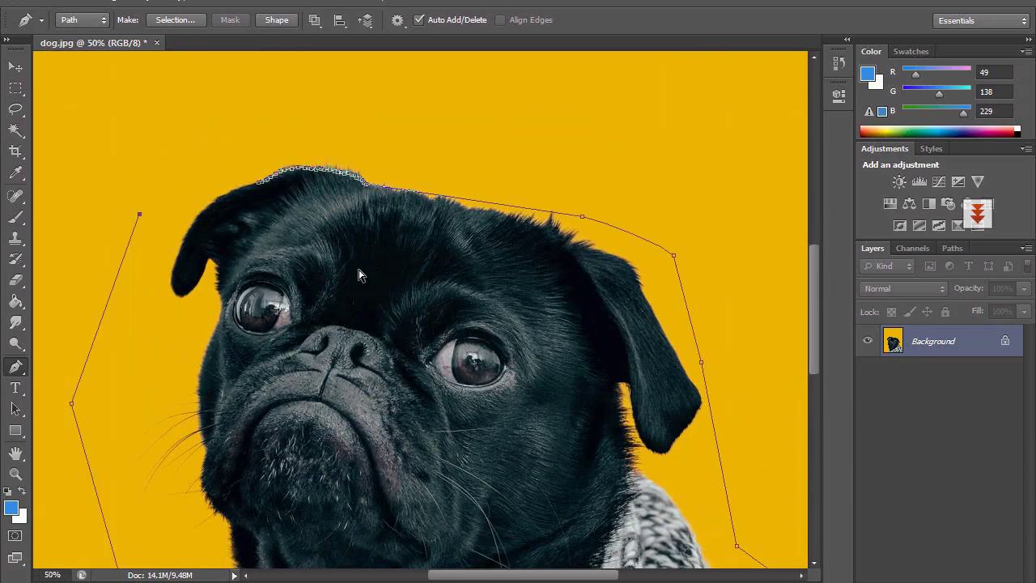
key(ctrl+plus)
key(ctrl+plus)
key(ctrl+plus)
key(ctrl+plus)
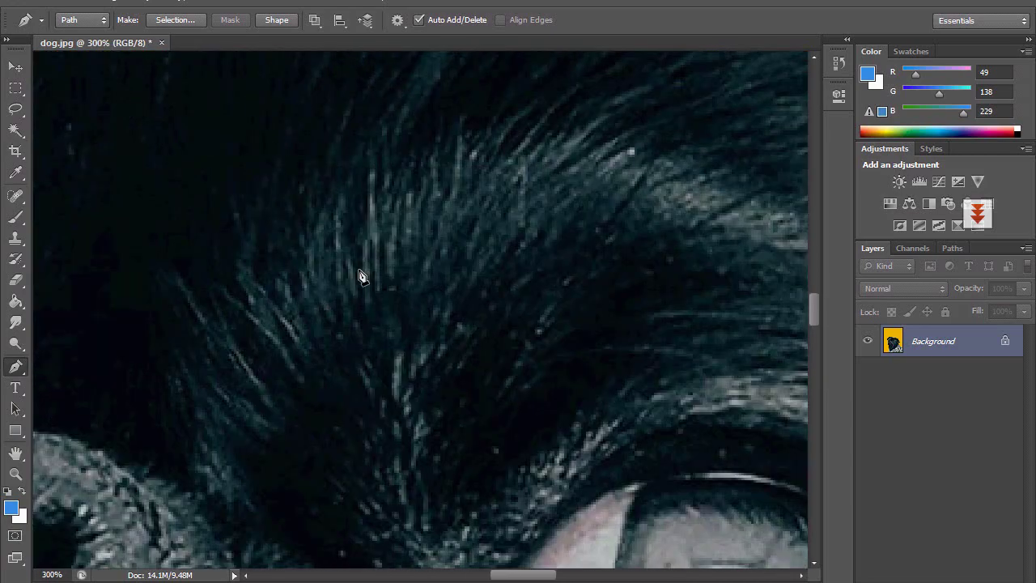
key(ctrl+minus)
key(ctrl+minus)
key(ctrl+minus)
key(ctrl+minus)
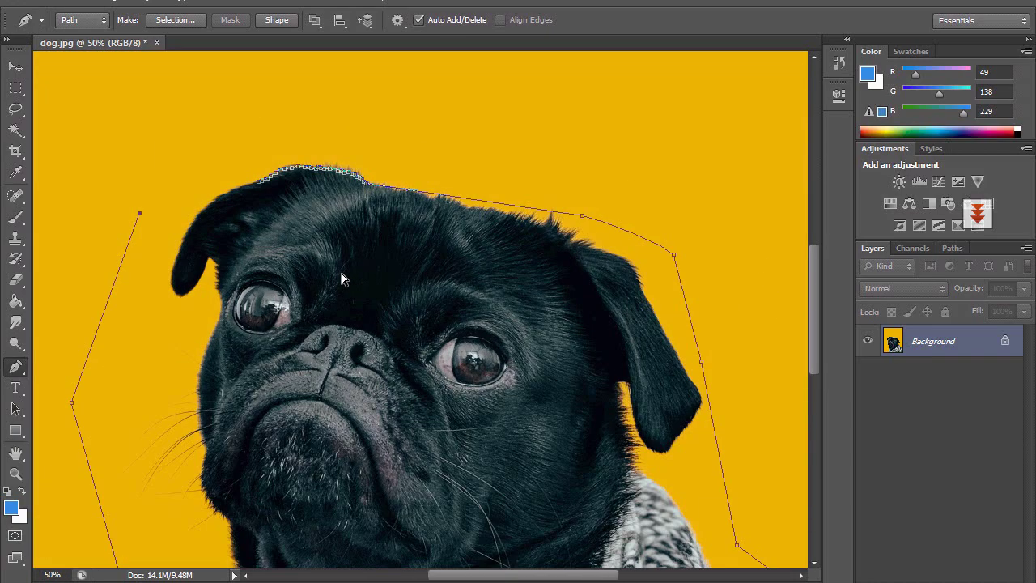
key(ctrl+plus)
key(ctrl+plus)
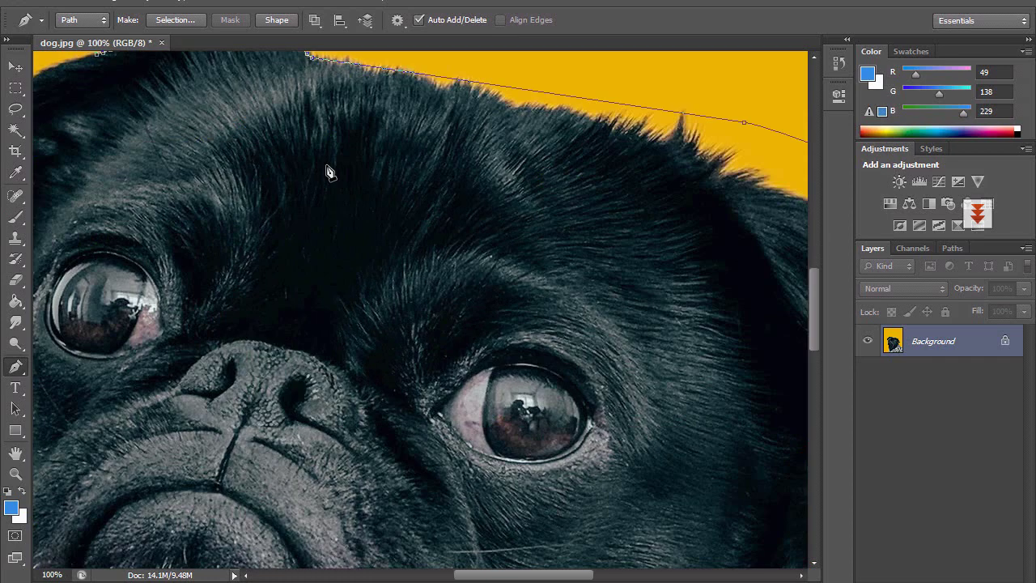
scroll(423, 266, up, 1)
scroll(450, 245, left, 3)
scroll(451, 245, up, 2)
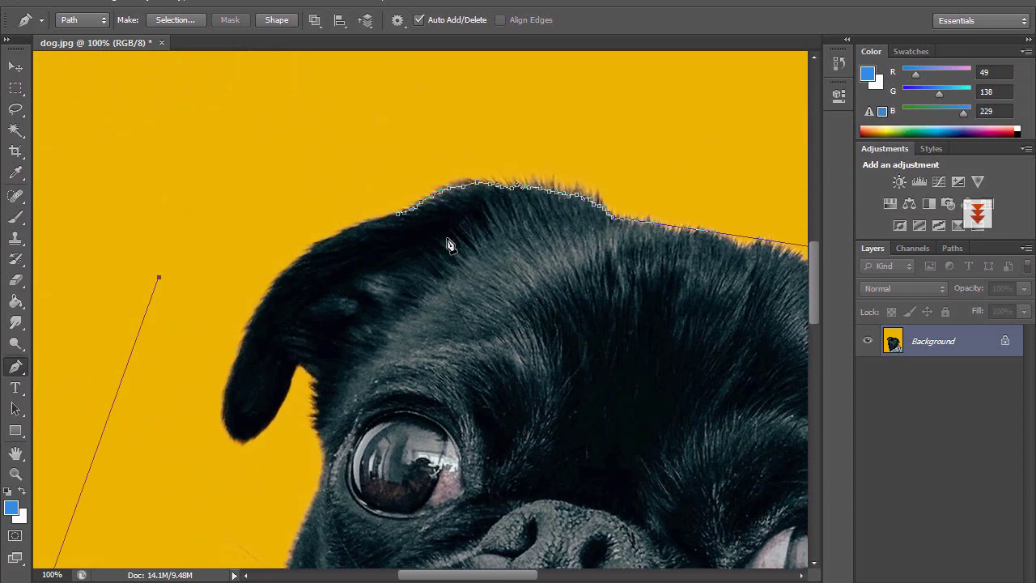
click(398, 222)
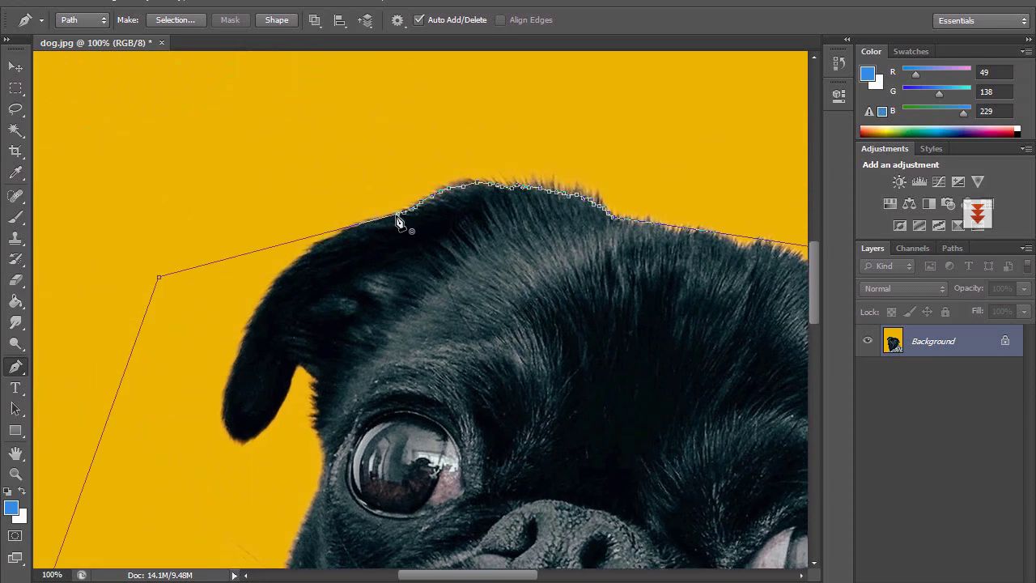
- Make a selection from the path, test a white fill, then undo it
click(184, 21)
click(588, 166)
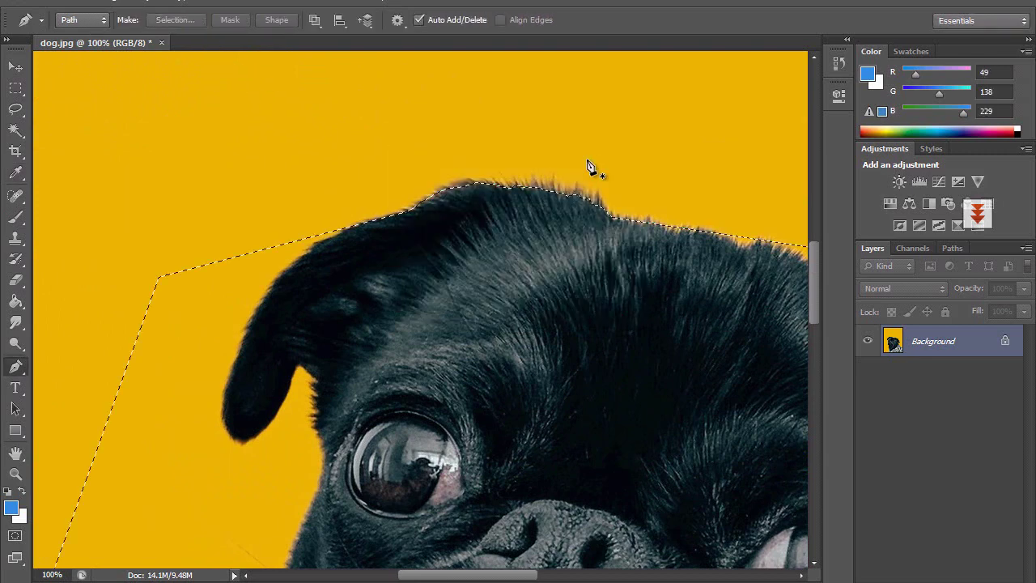
key(ctrl+minus)
key(ctrl+minus)
key(ctrl+minus)
key(ctrl+minus)
key(BackSpace)
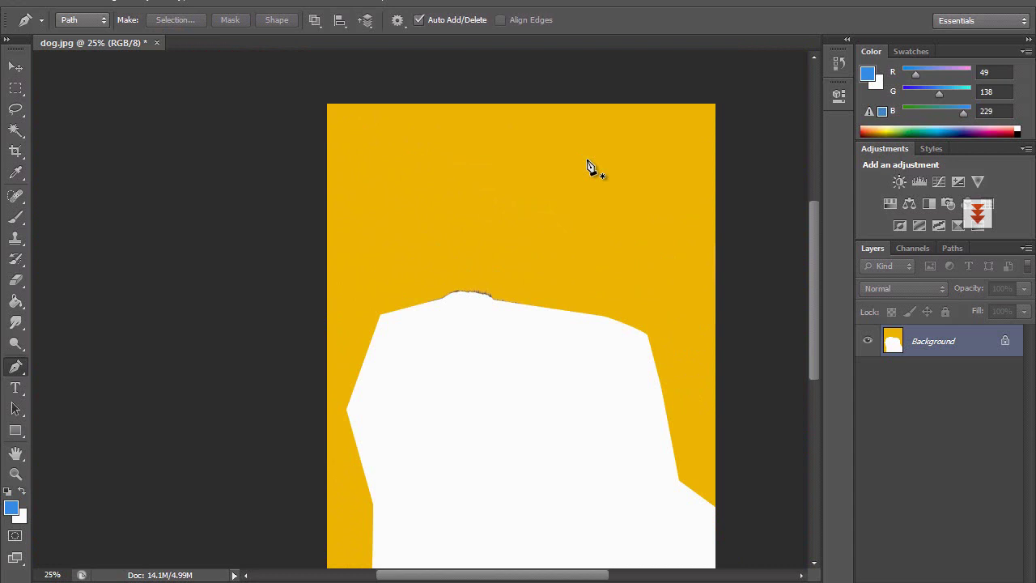
key(ctrl+z)
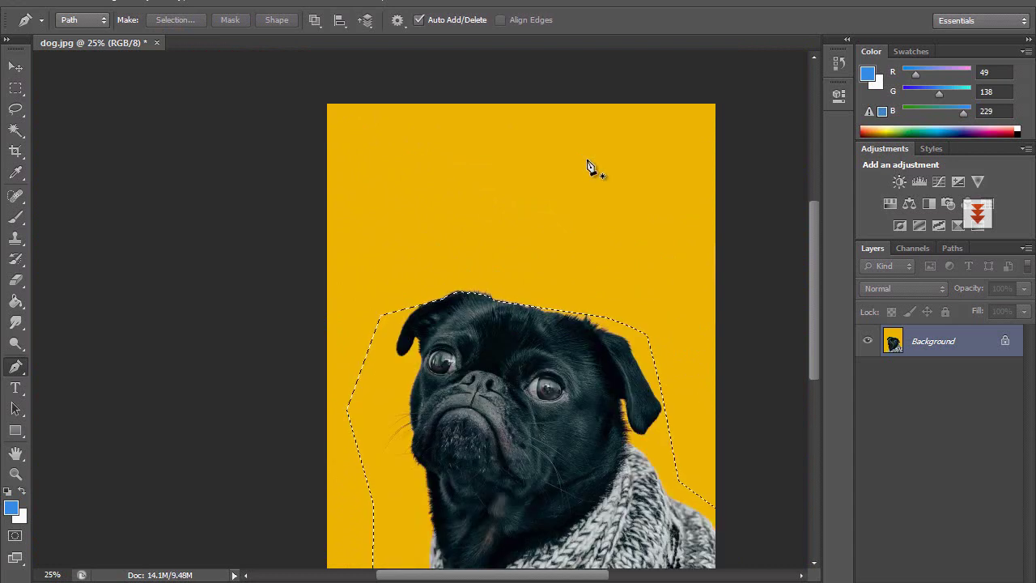
key(ctrl+d)
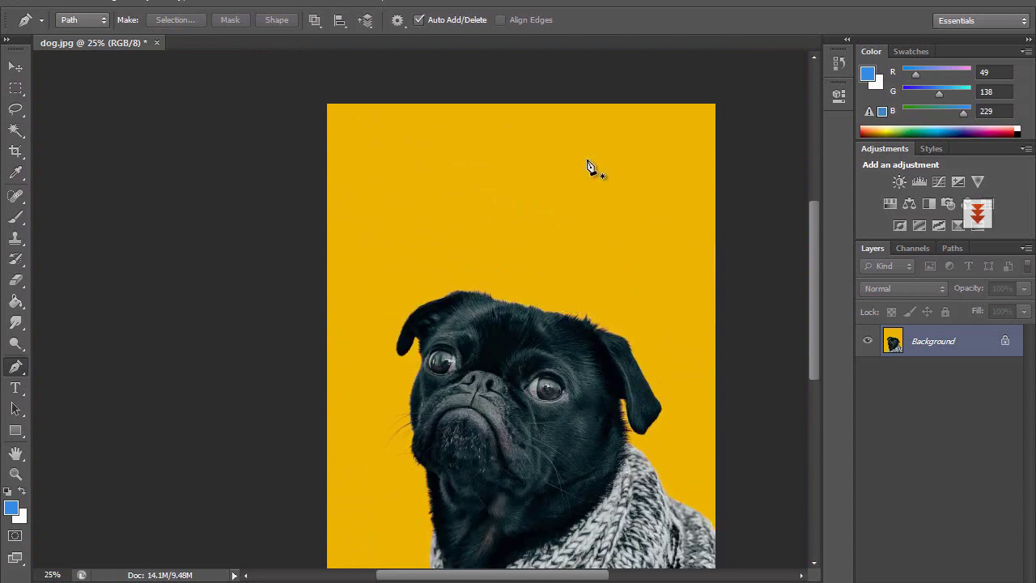
key(ctrl+plus)
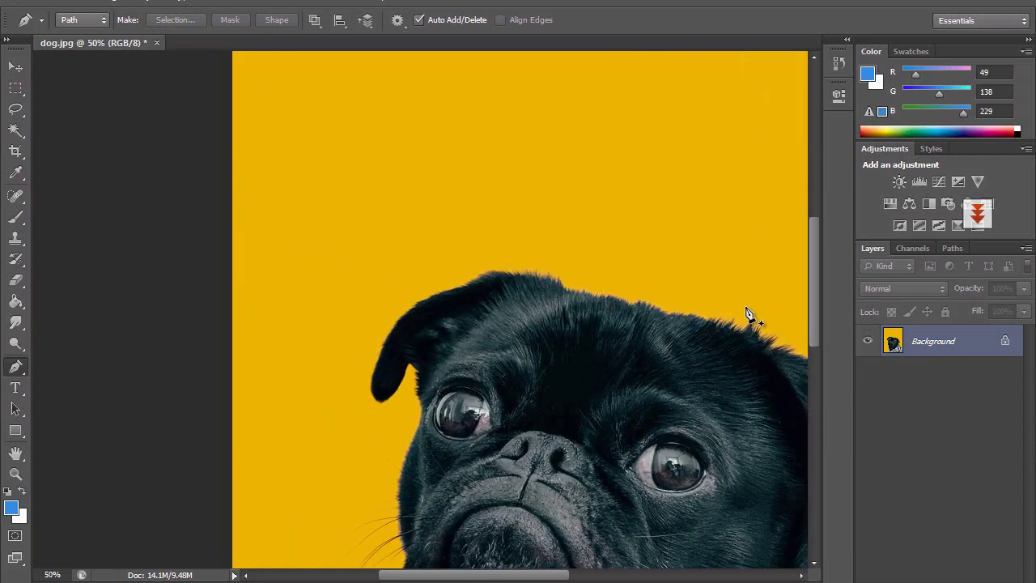
drag(623, 426, 496, 243)
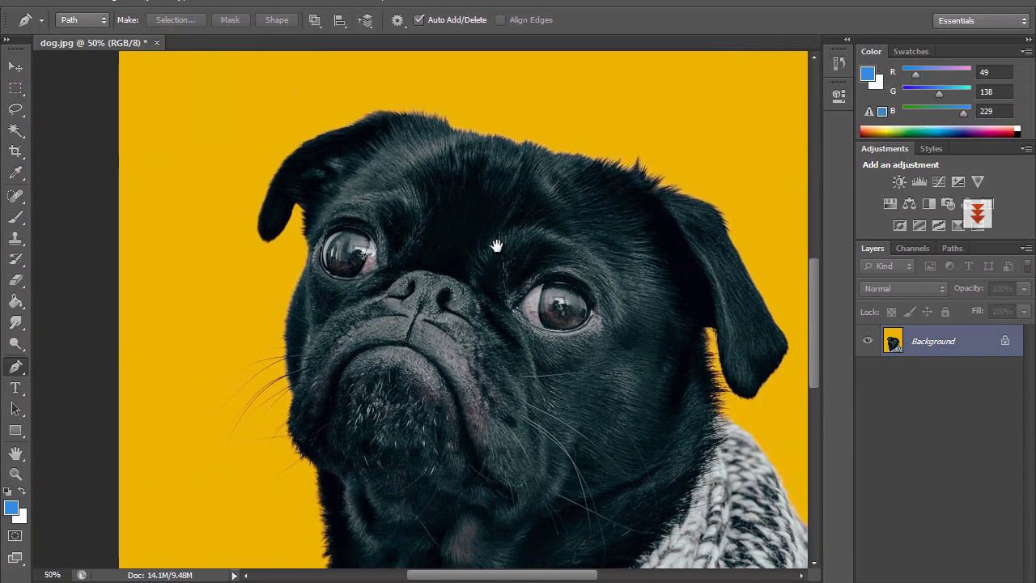
click(308, 256)
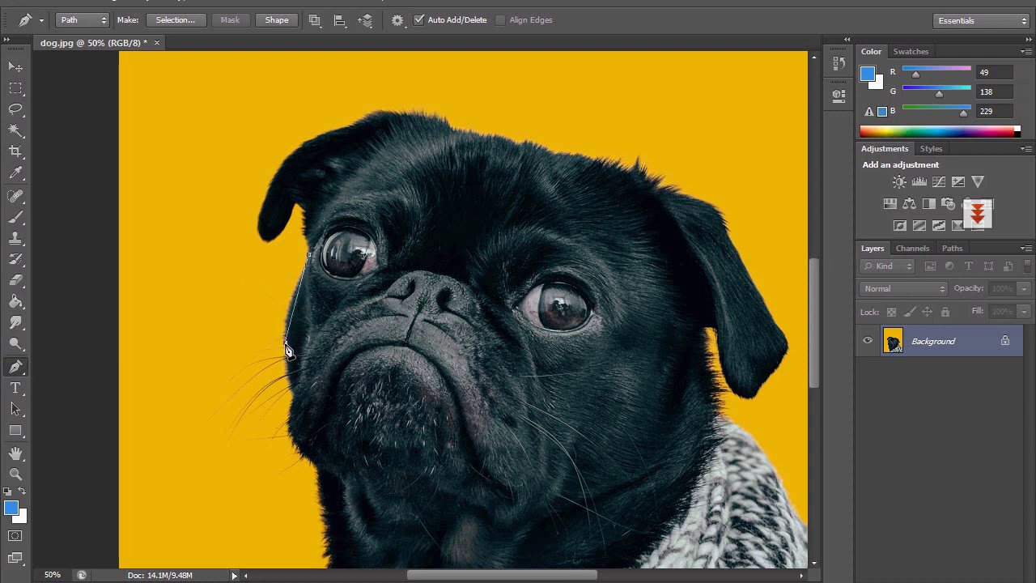
drag(285, 362, 288, 381)
click(290, 392)
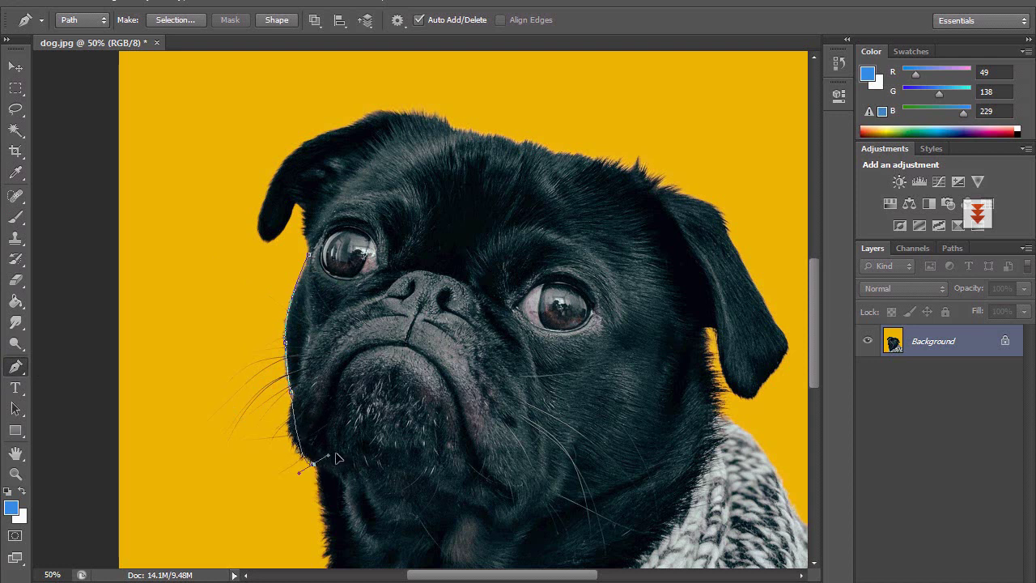
mouse_move(313, 463)
mouse_down()
mouse_move(340, 486)
mouse_move(354, 478)
mouse_up()
key(ctrl+z)
click(290, 438)
drag(310, 467, 317, 468)
key(ctrl+z)
key(ctrl+alt+z)
key(ctrl+alt+z)
key(ctrl+alt+z)
key(ctrl+alt+z)
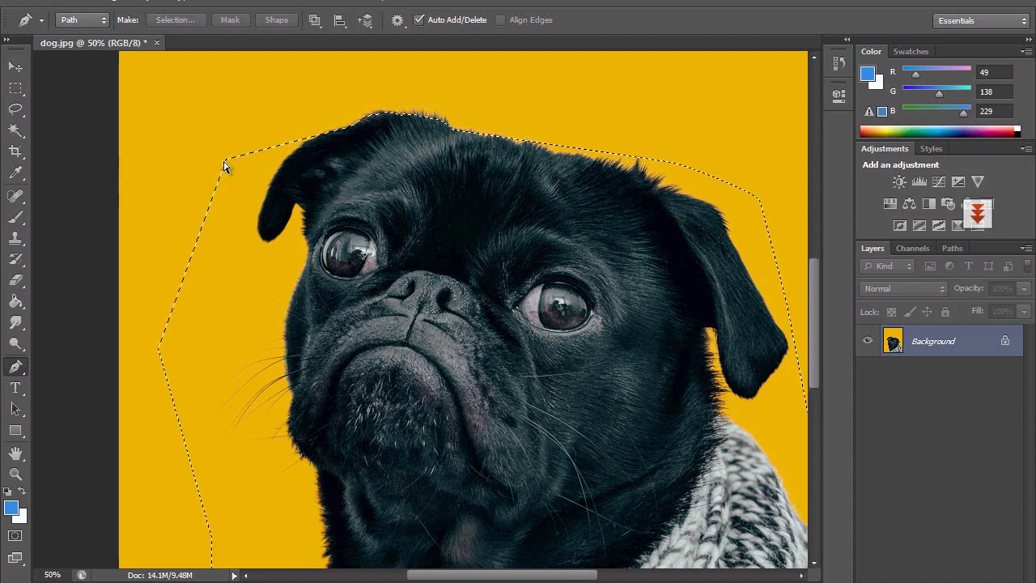
key(ctrl+alt+z)
- Draw a closed teardrop-shaped practice pen path above the pug's head
scroll(364, 243, up, 2)
scroll(409, 273, up, 3)
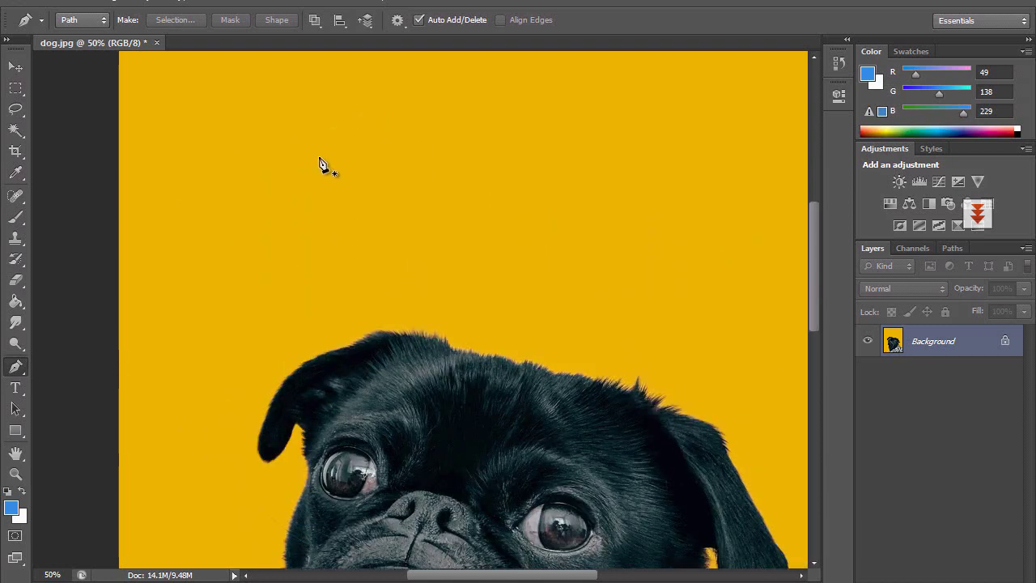
click(319, 157)
drag(427, 143, 492, 210)
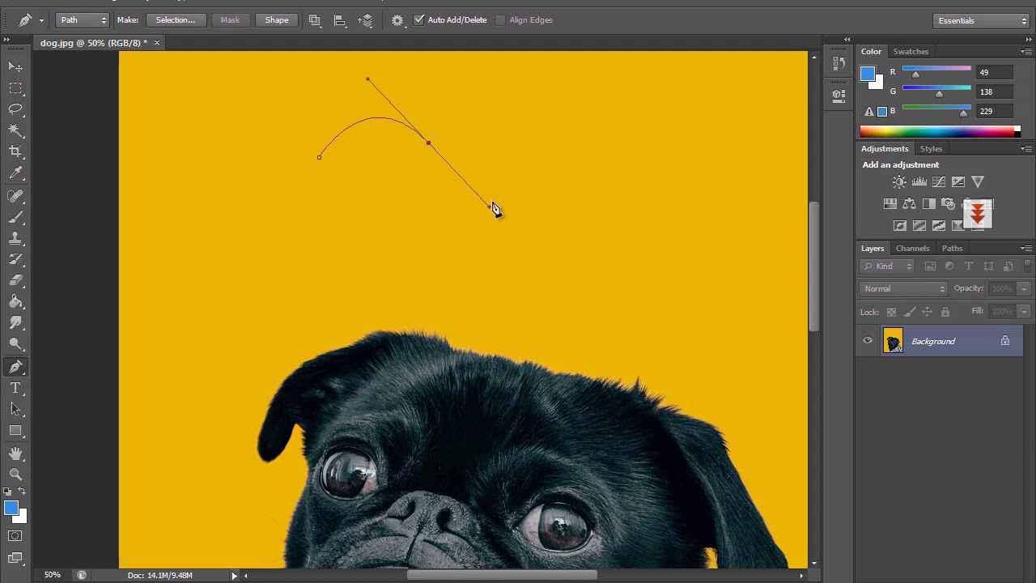
key(ctrl+z)
mouse_move(451, 155)
mouse_down()
mouse_move(523, 260)
mouse_move(486, 201)
mouse_up()
mouse_move(395, 222)
mouse_down()
mouse_move(336, 210)
mouse_move(383, 224)
mouse_move(330, 218)
mouse_up()
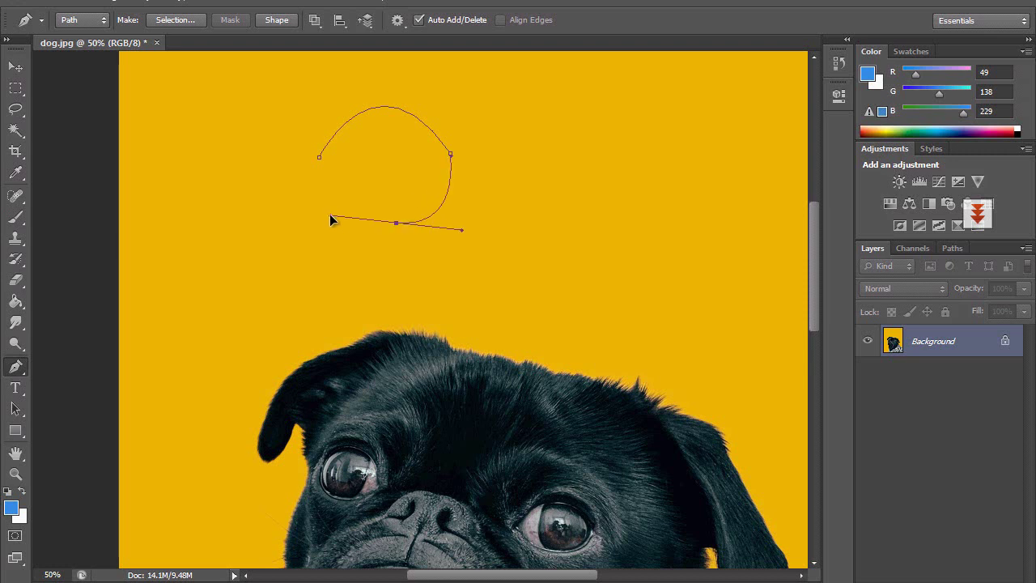
click(319, 157)
- Delete the practice work path
key(Escape)
scroll(351, 219, down, 2)
scroll(57, 148, down, 3)
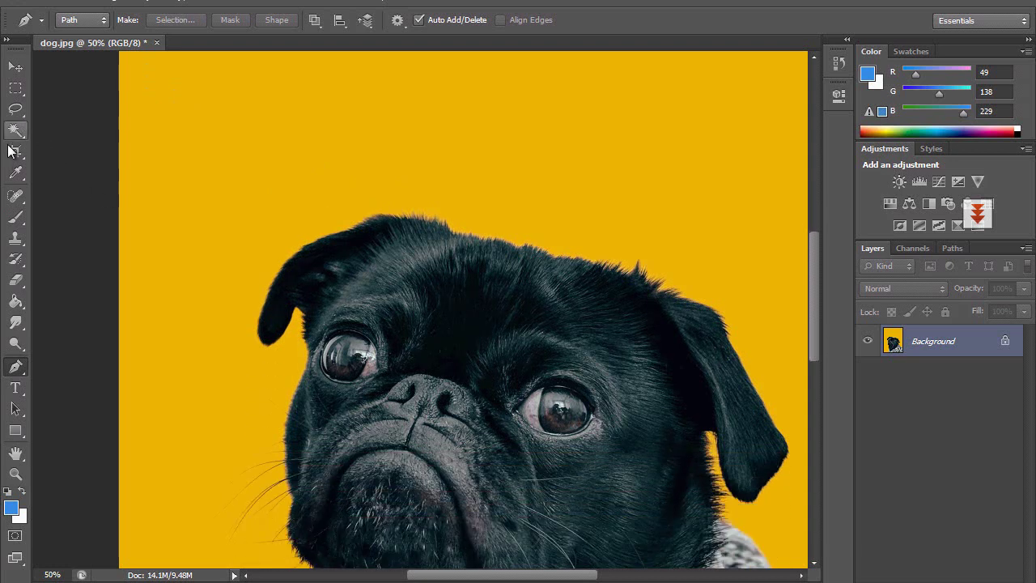
- Loosely lasso around the pug's head after two discarded attempts
click(15, 109)
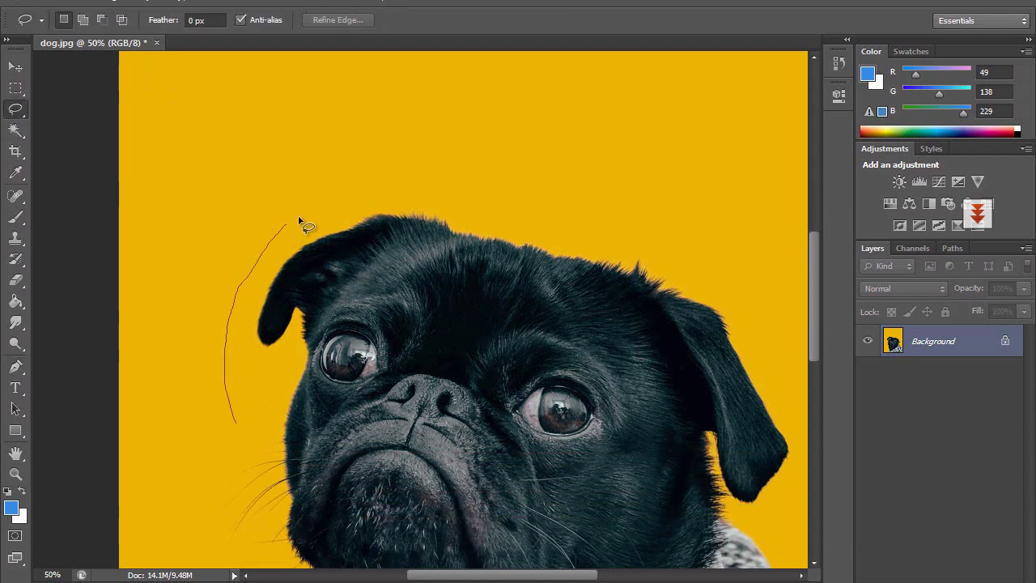
drag(227, 399, 228, 400)
click(229, 400)
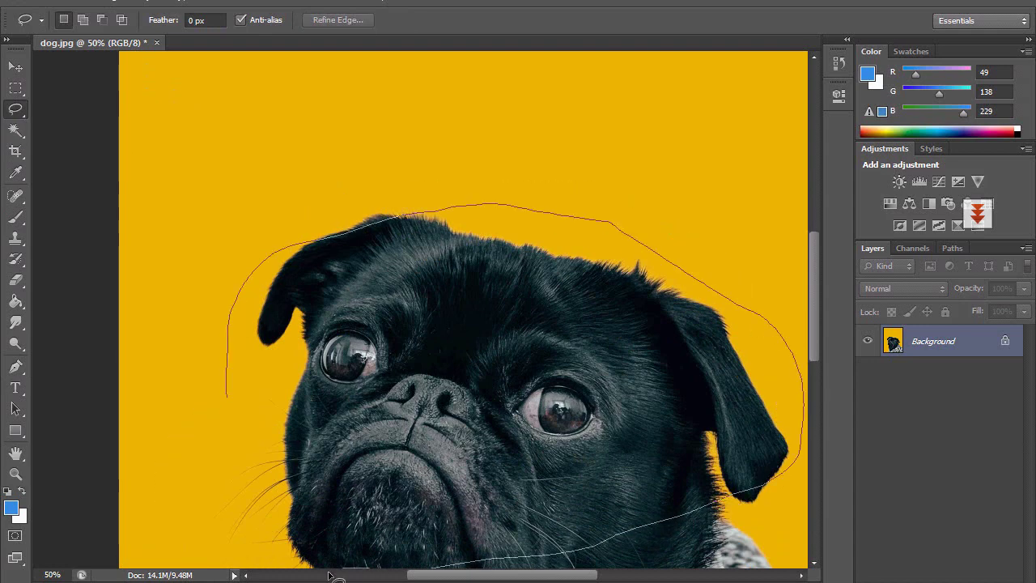
drag(328, 575, 323, 555)
click(224, 327)
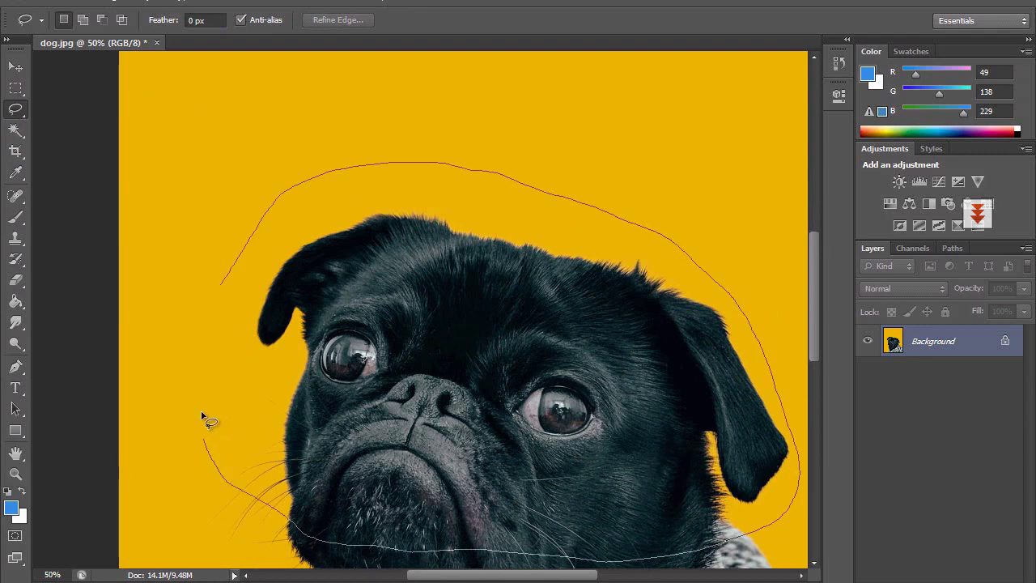
drag(234, 276, 233, 267)
- Cut the lassoed head and create a new default document
key(BackSpace)
click(228, 307)
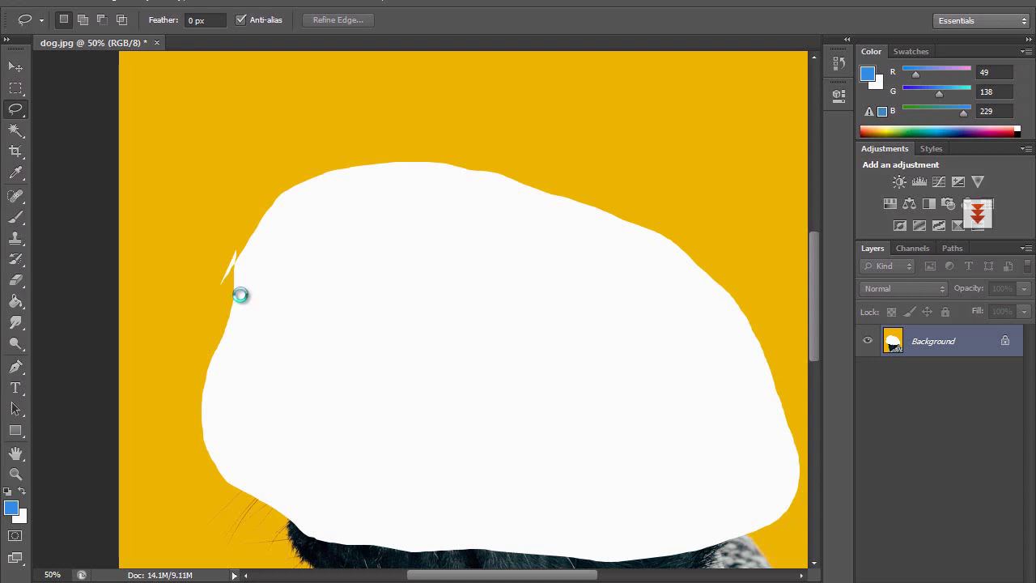
key(ctrl+n)
key(Return)
- Paste the pug head as Layer 1 and Magic-Erase its yellow surround, then choose Background Eraser
key(ctrl+v)
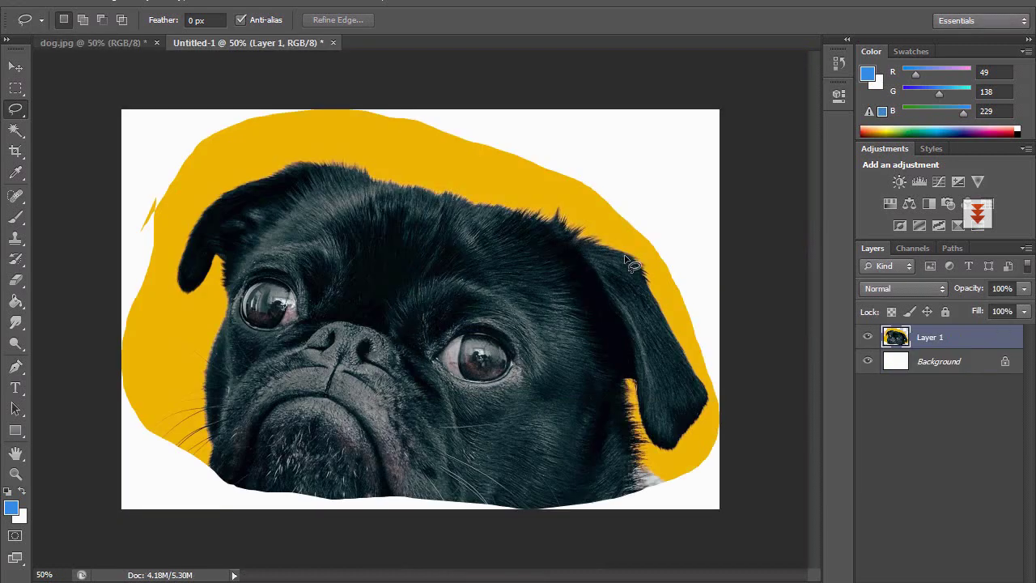
click(22, 284)
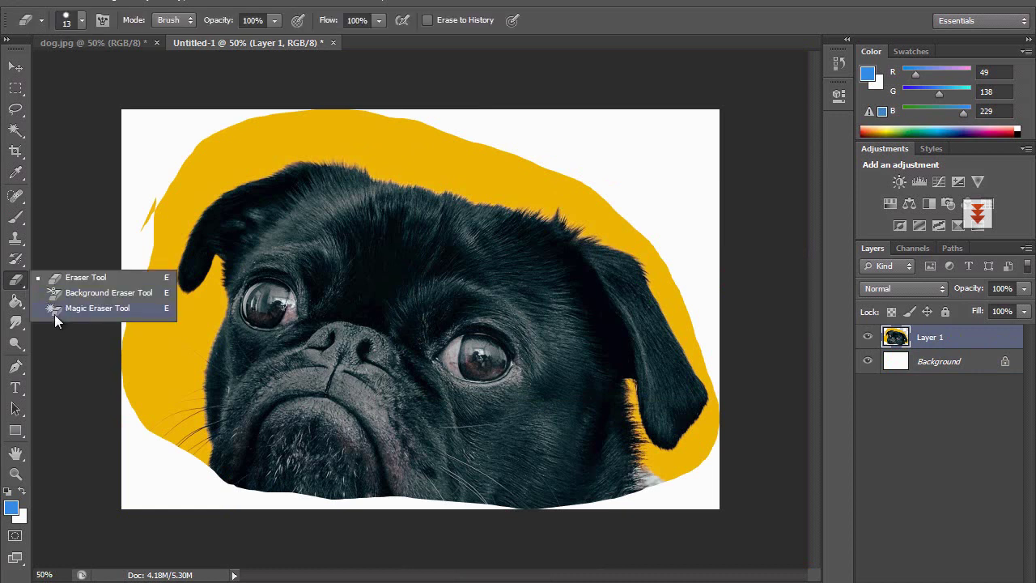
click(94, 308)
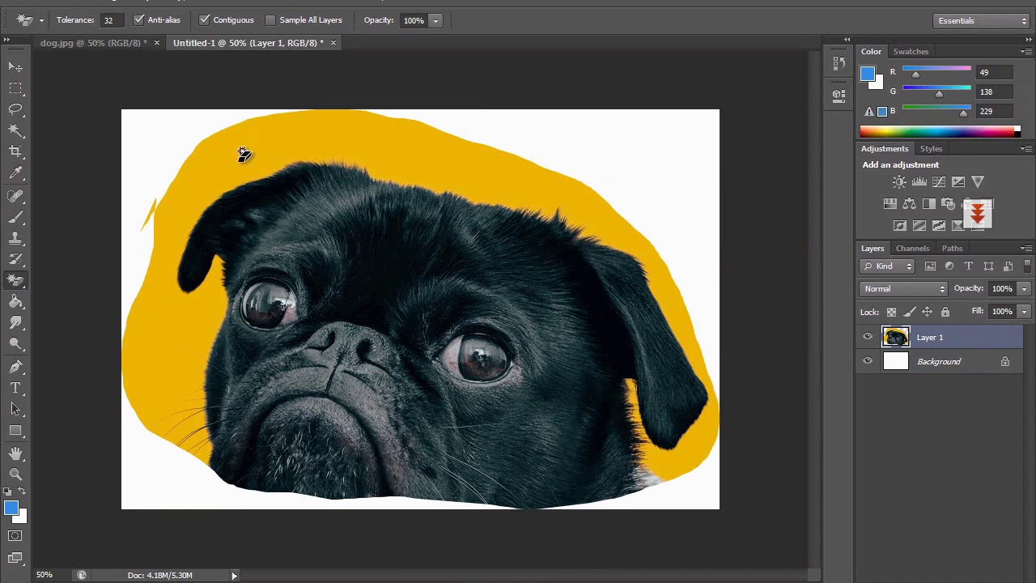
click(242, 154)
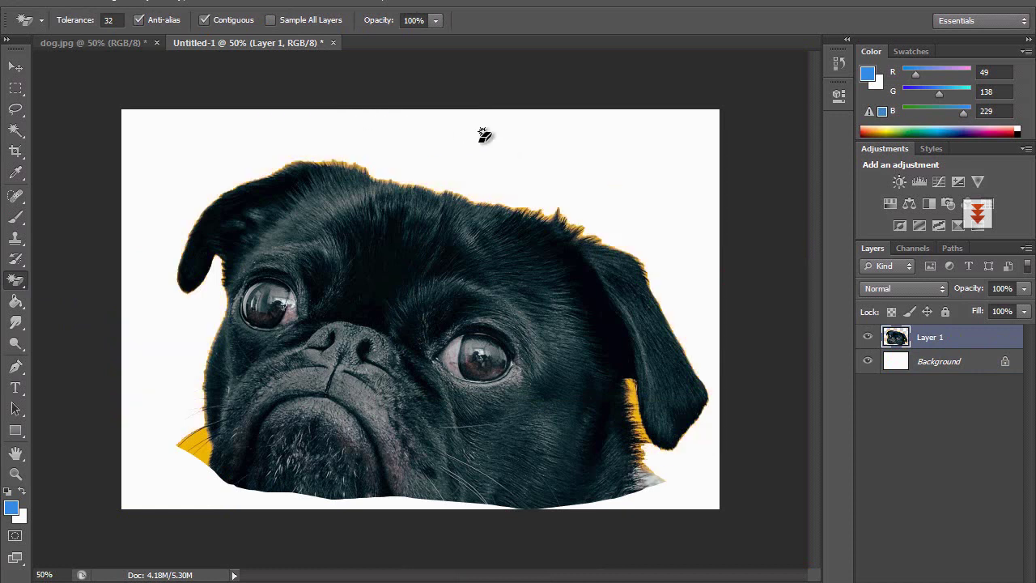
key(ctrl+z)
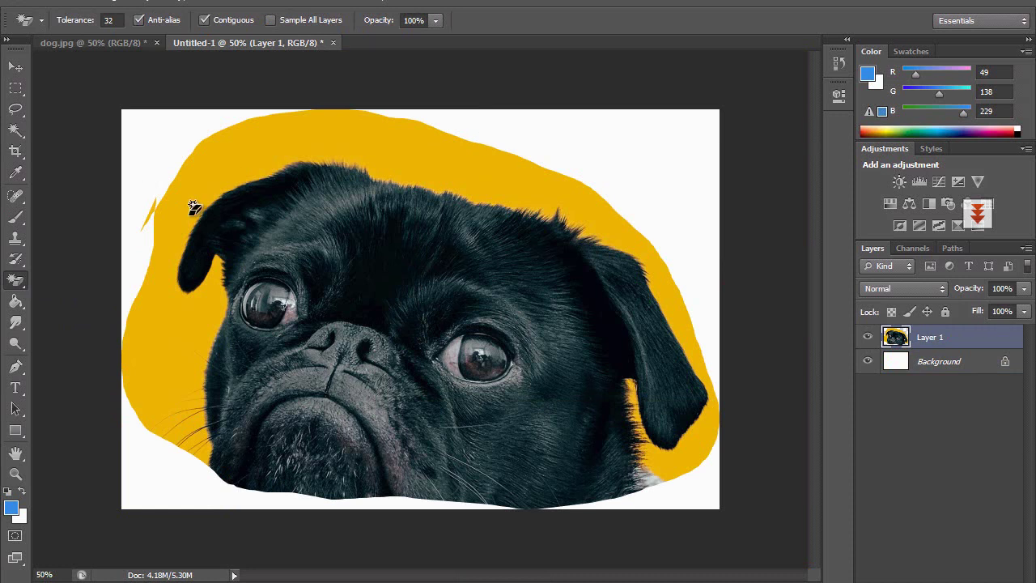
click(444, 172)
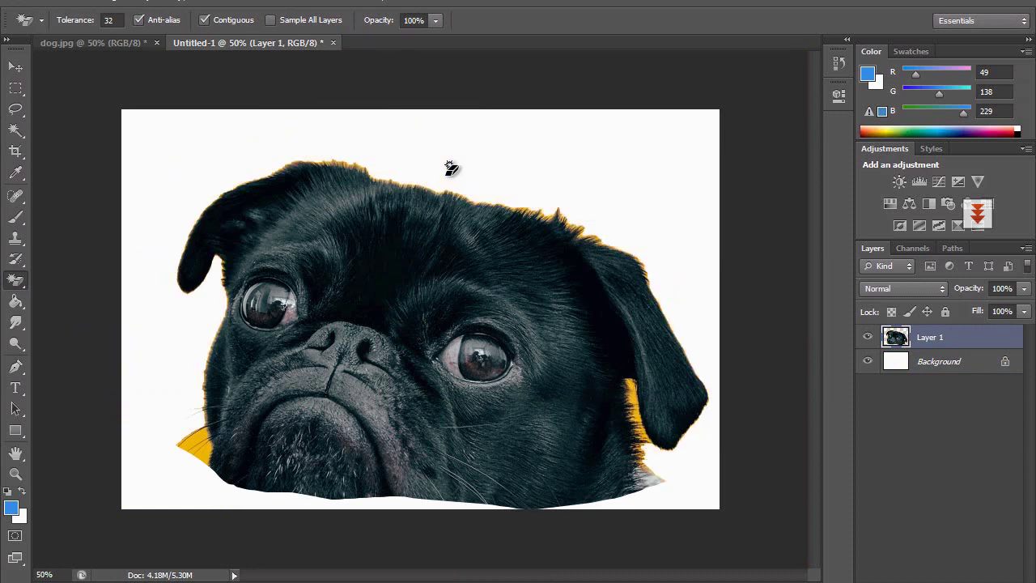
right_click(21, 288)
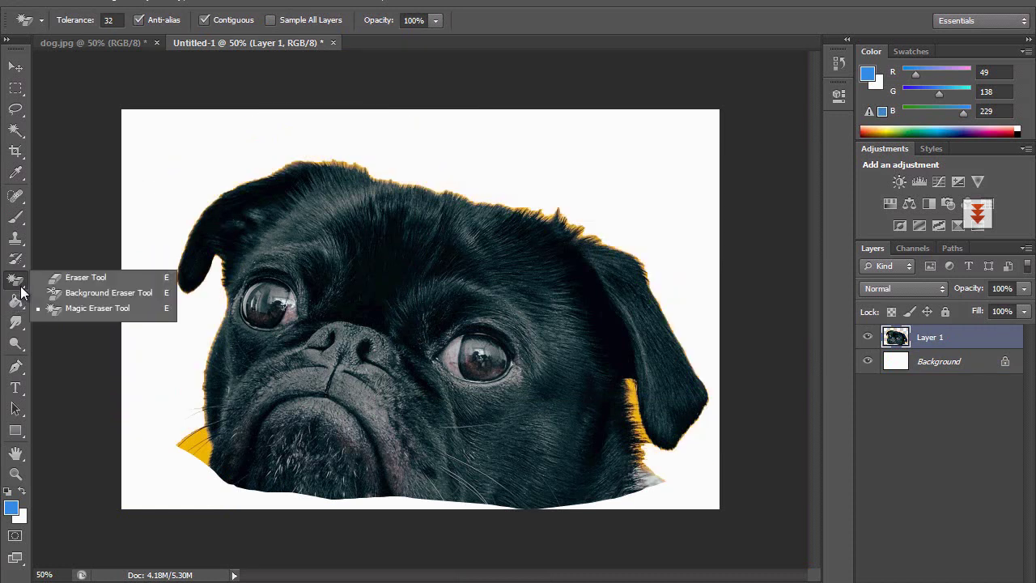
click(67, 293)
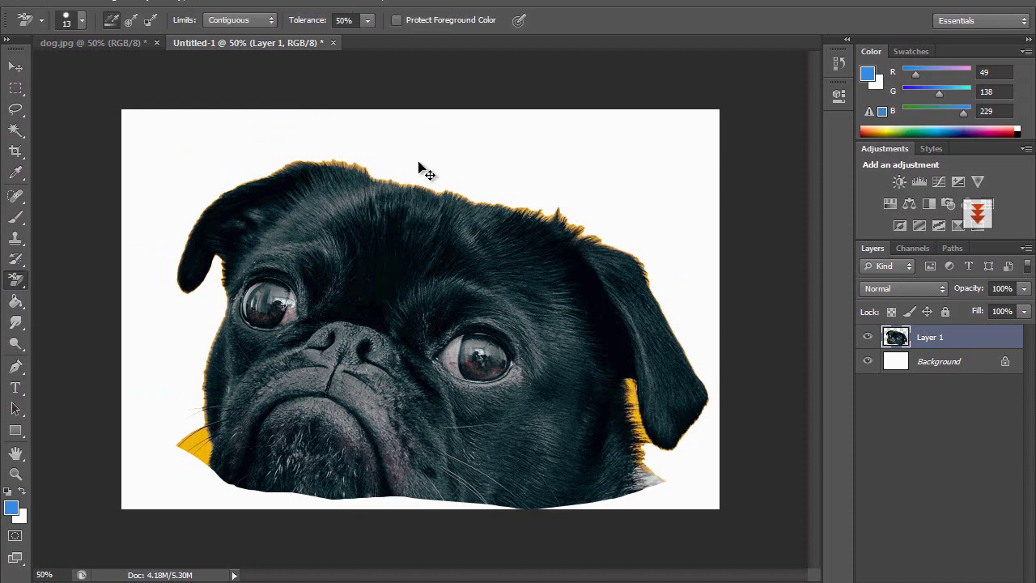
- Zoom to 200% on the head top and set the eraser brush to 121 px
key(ctrl+plus)
key(ctrl+plus)
drag(427, 147, 432, 261)
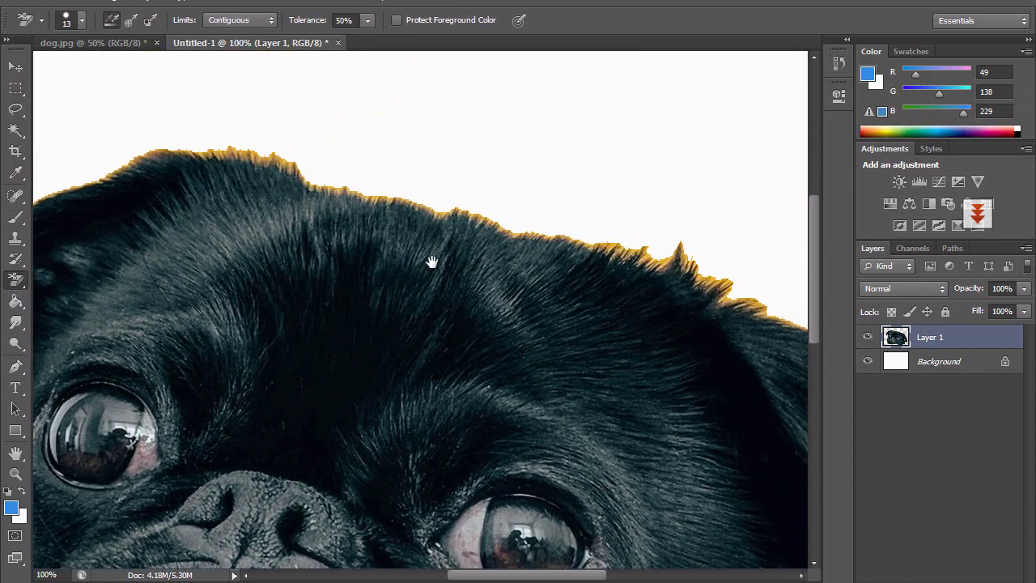
right_click(392, 272)
drag(496, 301, 496, 302)
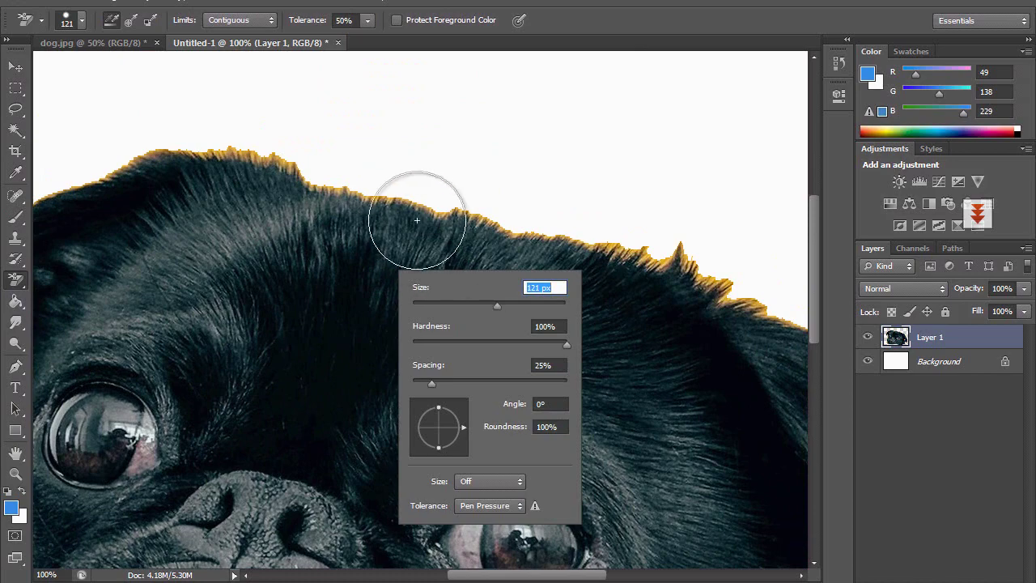
key(Return)
key(ctrl+plus)
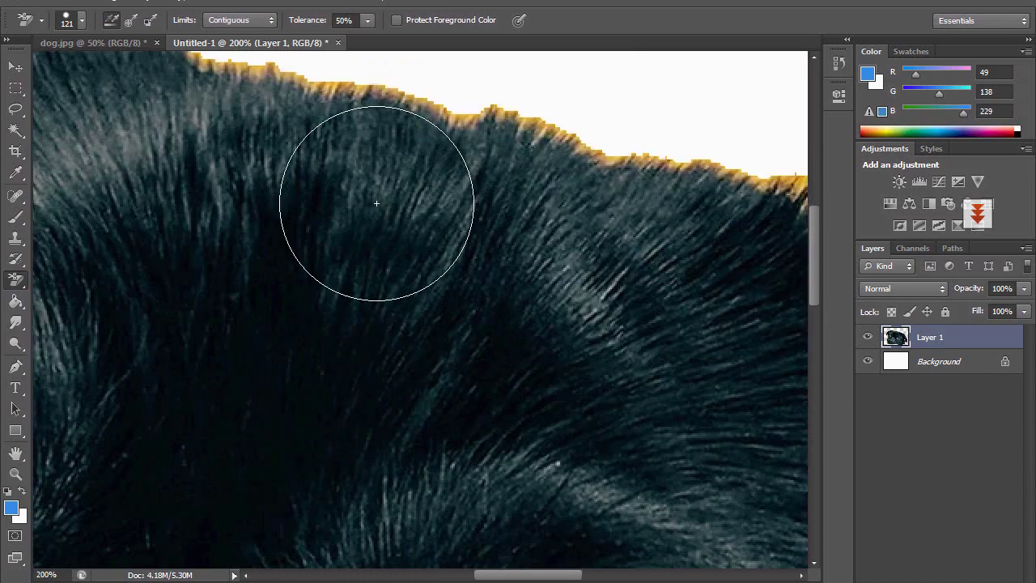
scroll(376, 203, up, 5)
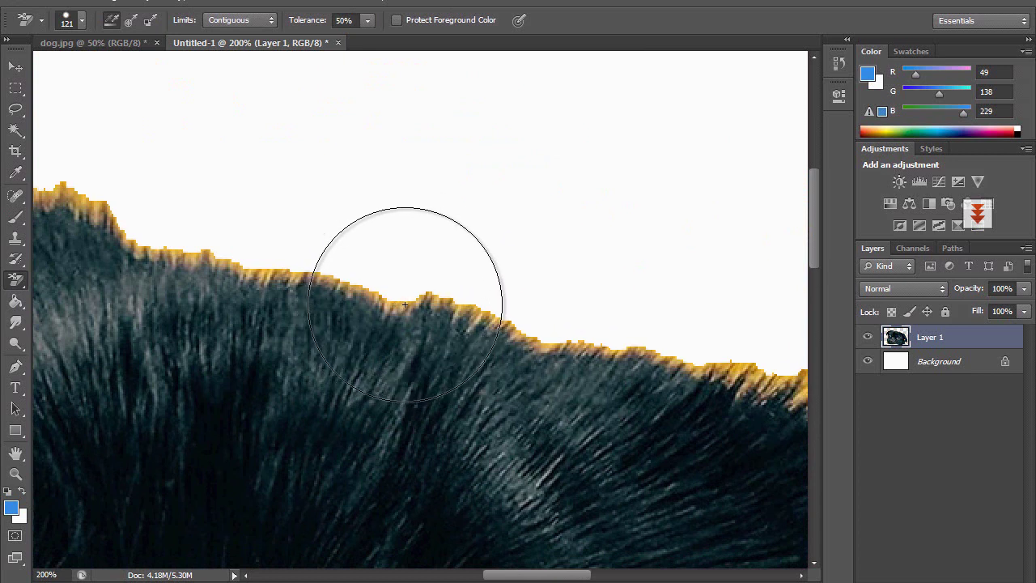
- Erase the yellow fringe along the fur edge, left to right, then zoom out
click(405, 304)
drag(405, 304, 229, 262)
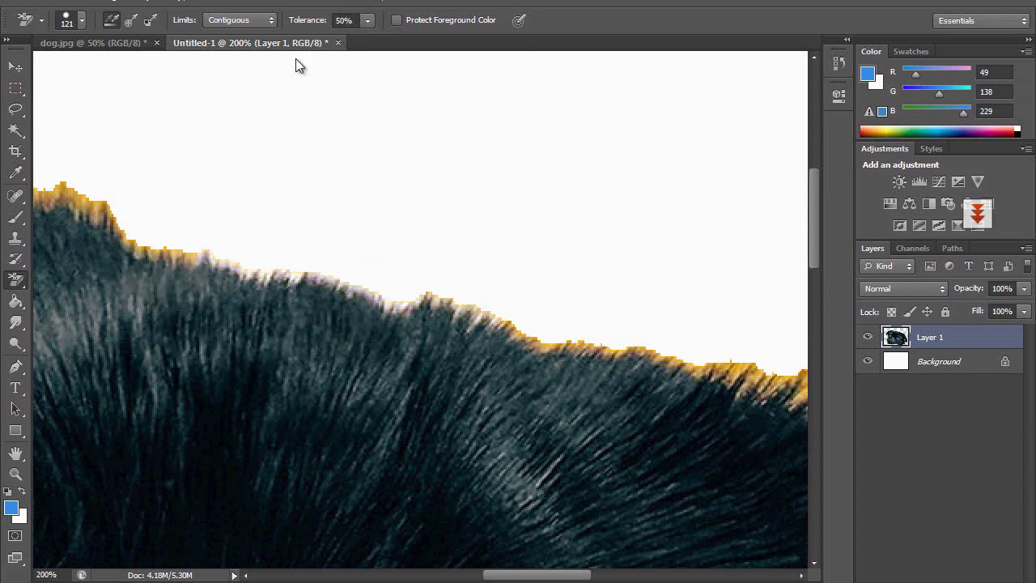
drag(178, 224, 201, 243)
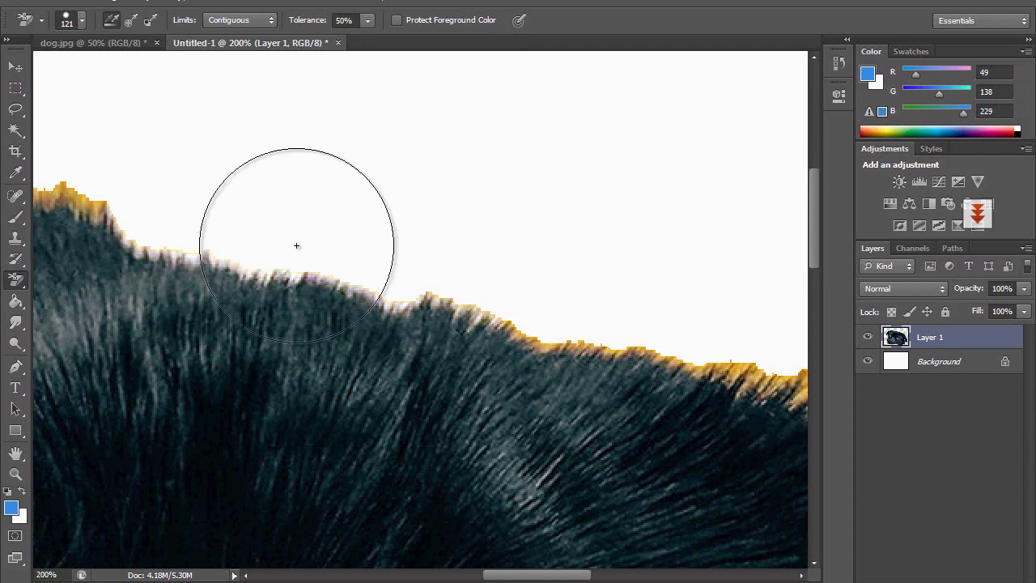
drag(504, 313, 755, 373)
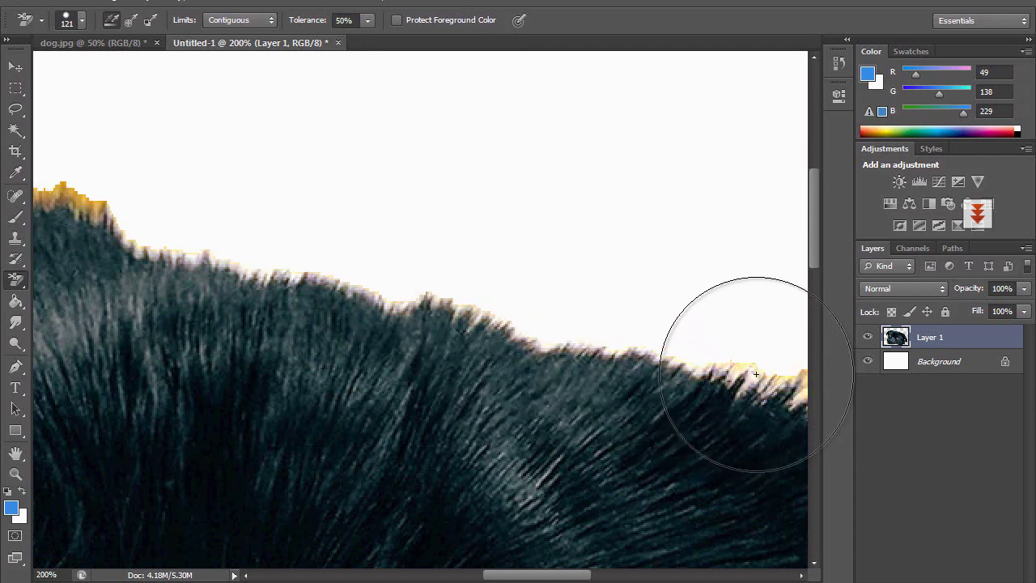
drag(724, 404, 511, 286)
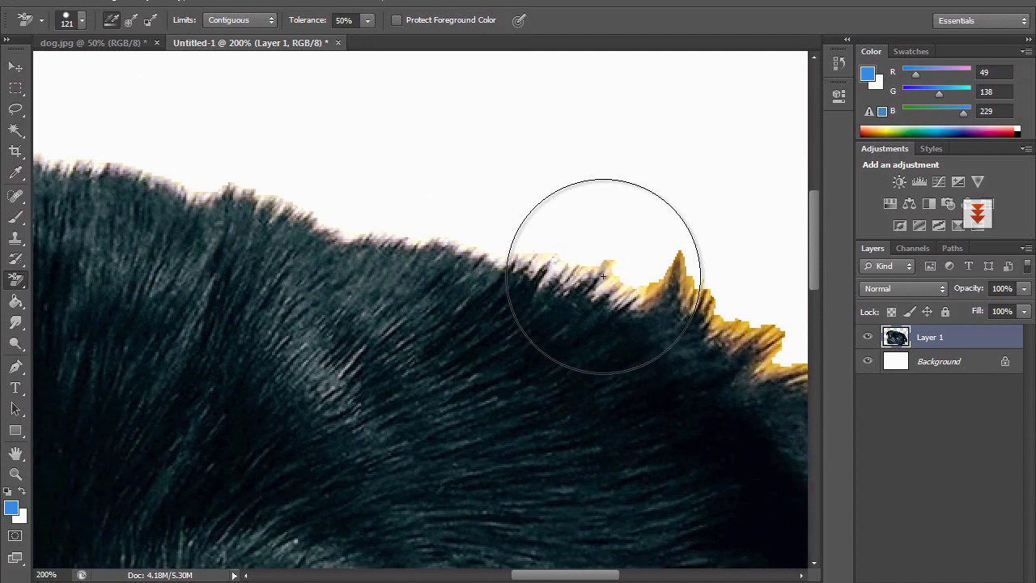
mouse_move(603, 276)
mouse_down()
mouse_move(596, 254)
mouse_move(583, 272)
mouse_move(550, 261)
mouse_up()
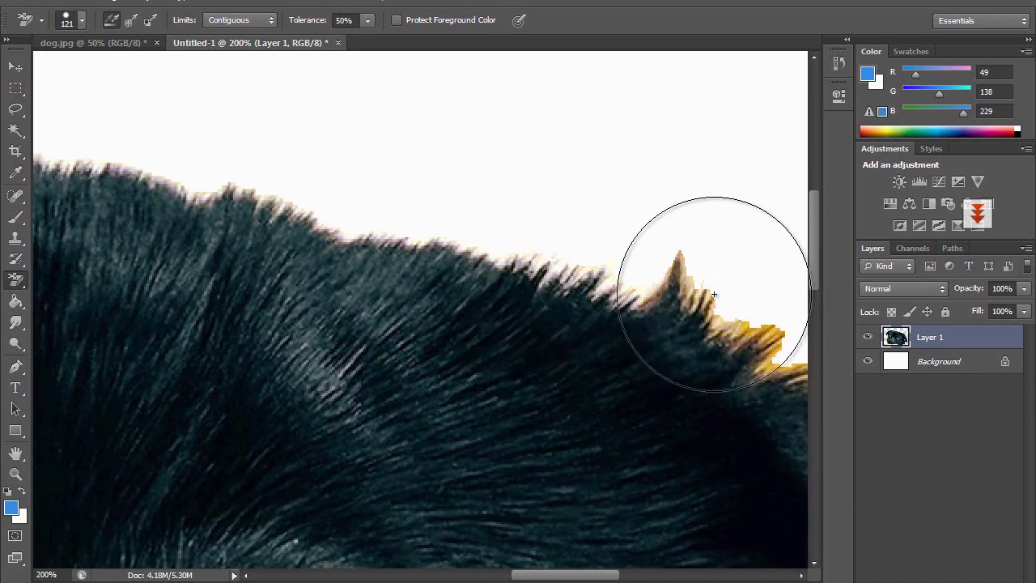
drag(715, 317, 586, 234)
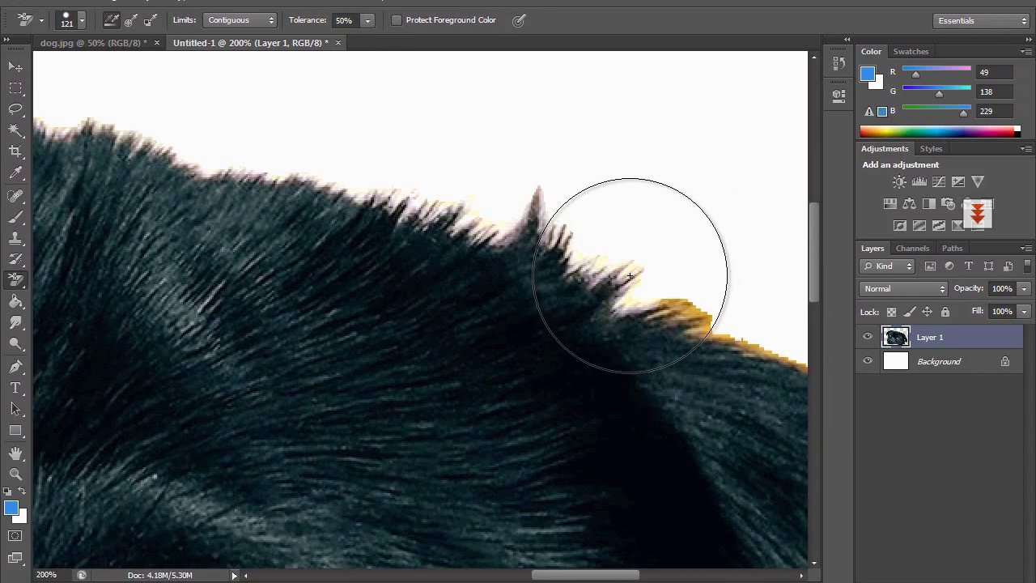
mouse_move(630, 276)
mouse_down()
mouse_move(713, 336)
mouse_move(717, 323)
mouse_up()
key(ctrl+plus)
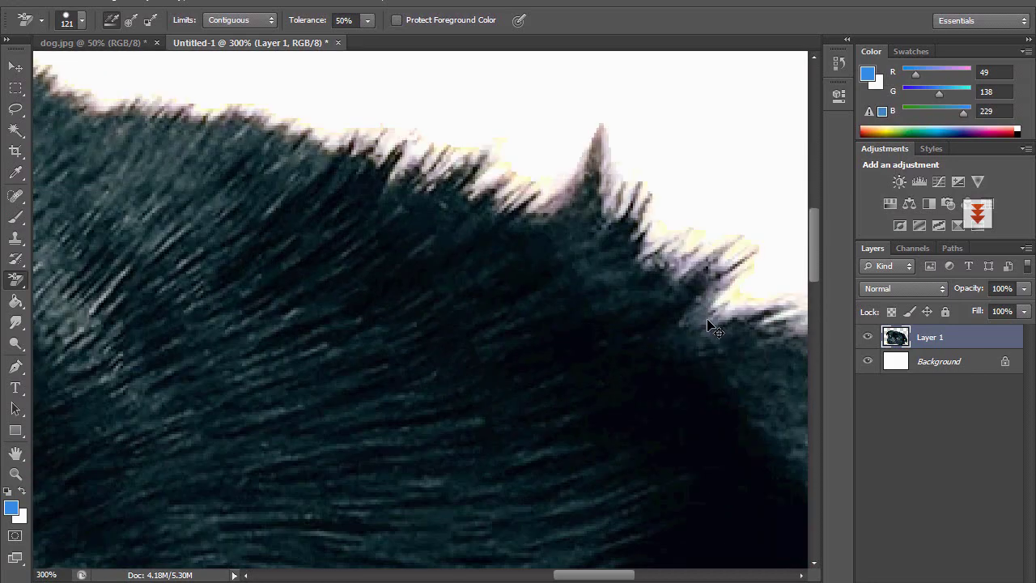
key(ctrl+minus)
key(ctrl+minus)
key(ctrl+minus)
key(ctrl+minus)
key(ctrl+minus)
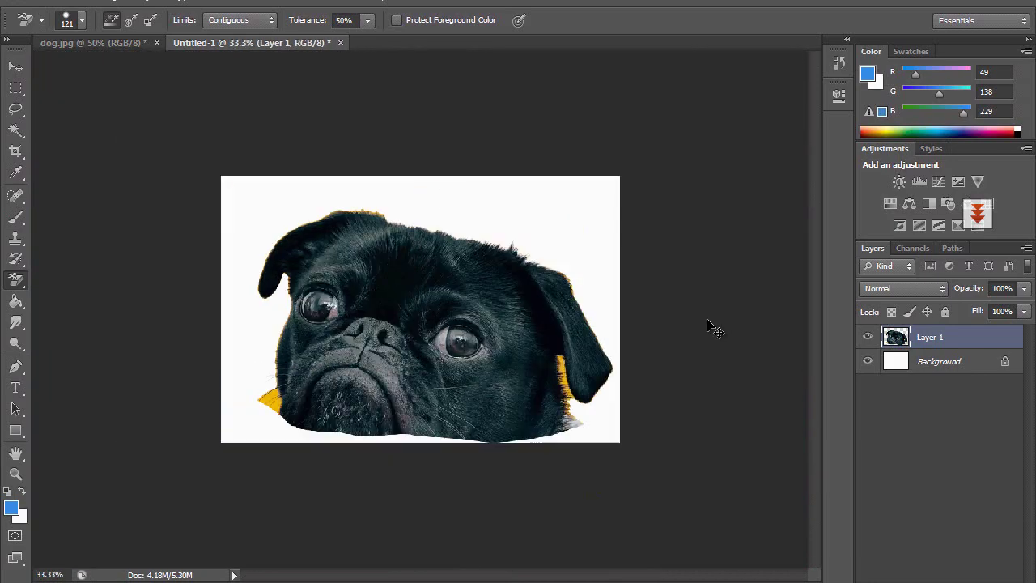